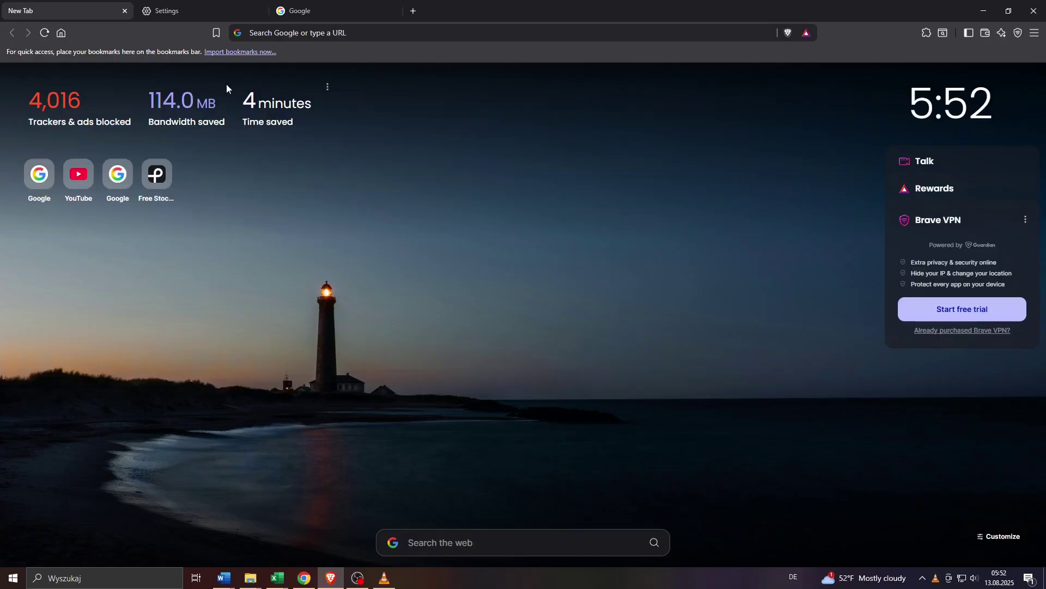
- Switch to the Google tab, then return to the New Tab page
{"action": "left_click", "coordinate": [327, 11]}
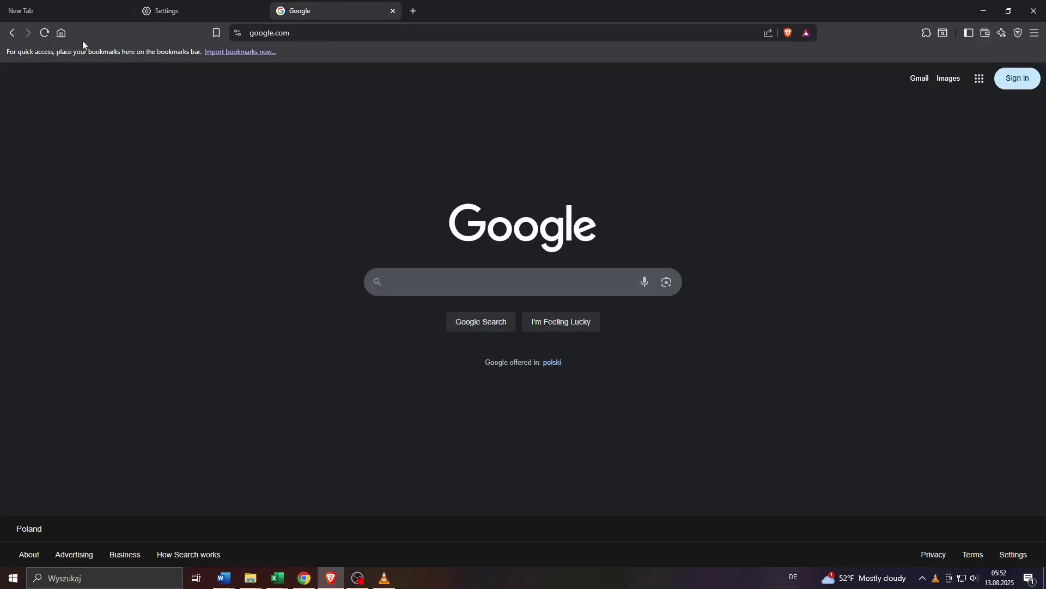
{"action": "left_click", "coordinate": [47, 10]}
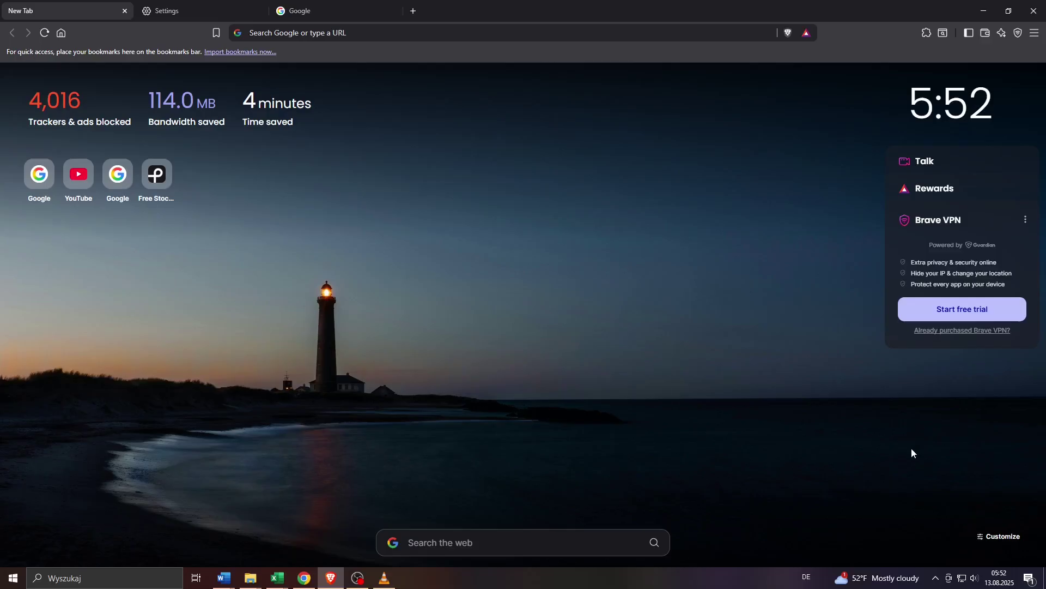
- Open Customize Dashboard and preview the Brave backgrounds and Solid colors options
{"action": "left_click", "coordinate": [1002, 540]}
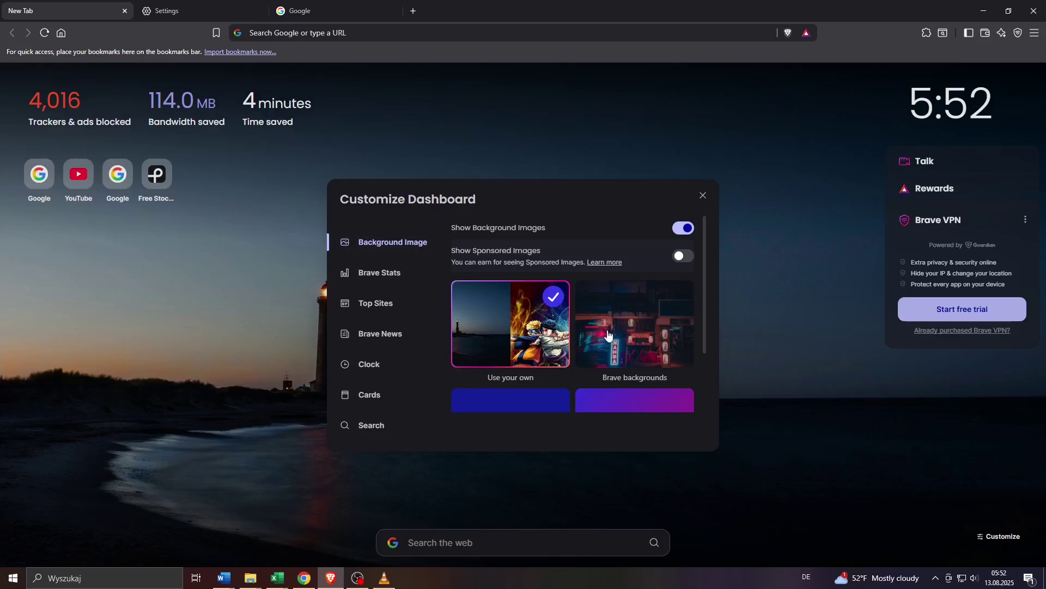
{"action": "scroll", "coordinate": [599, 338], "scroll_direction": "down", "scroll_amount": 2}
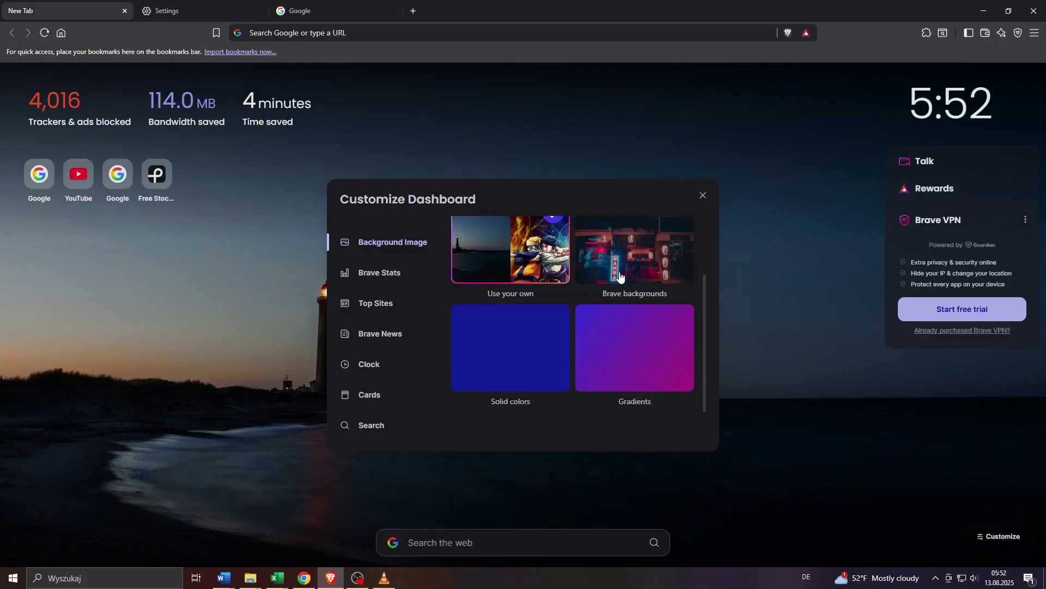
{"action": "left_click", "coordinate": [616, 289]}
{"action": "left_click", "coordinate": [540, 350]}
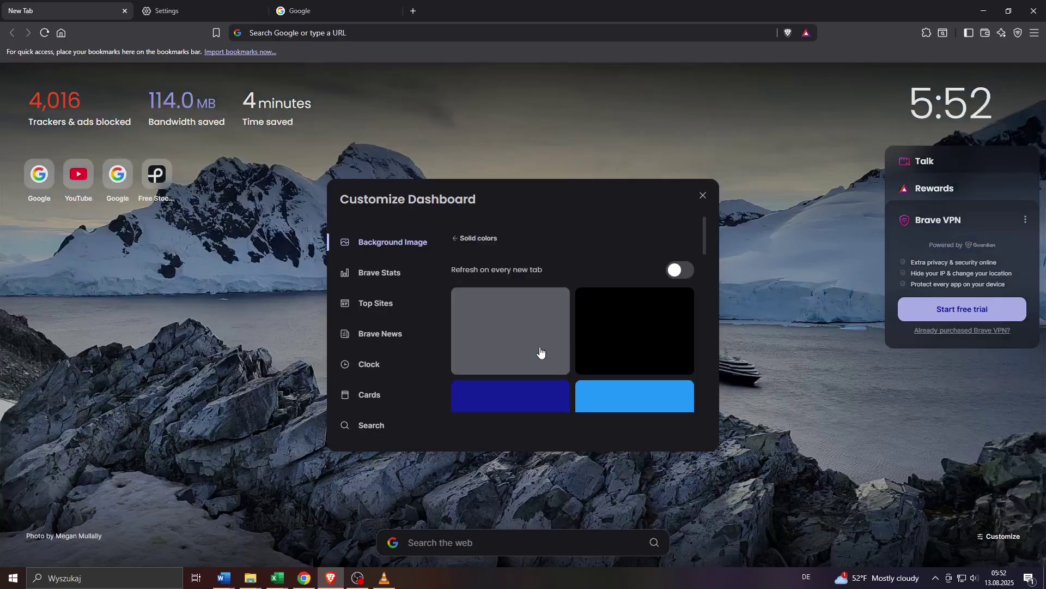
{"action": "scroll", "coordinate": [540, 351], "scroll_direction": "down", "scroll_amount": 2}
{"action": "scroll", "coordinate": [540, 349], "scroll_direction": "up", "scroll_amount": 3}
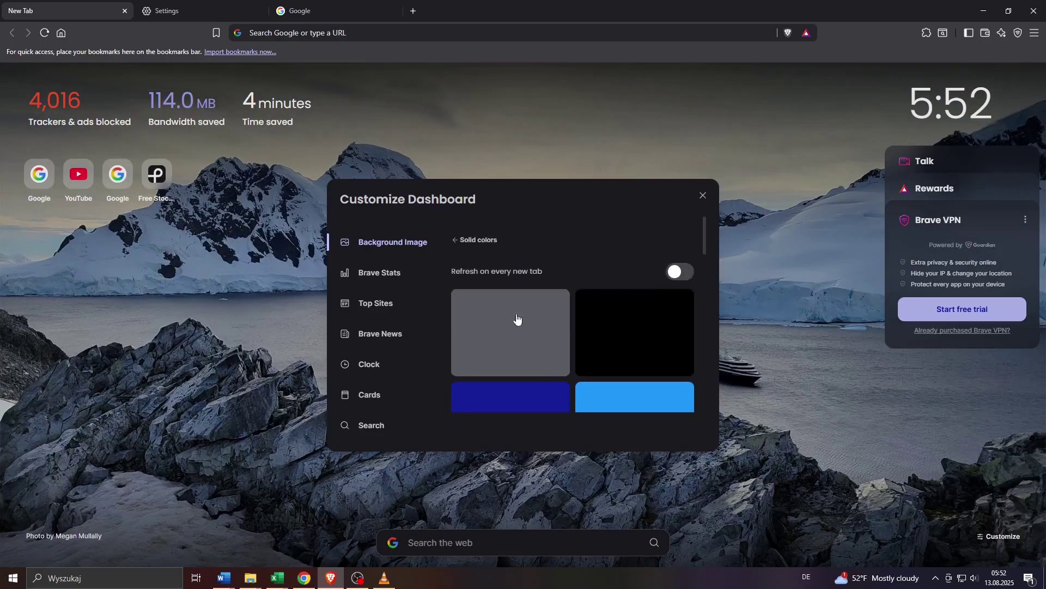
{"action": "left_click", "coordinate": [455, 245]}
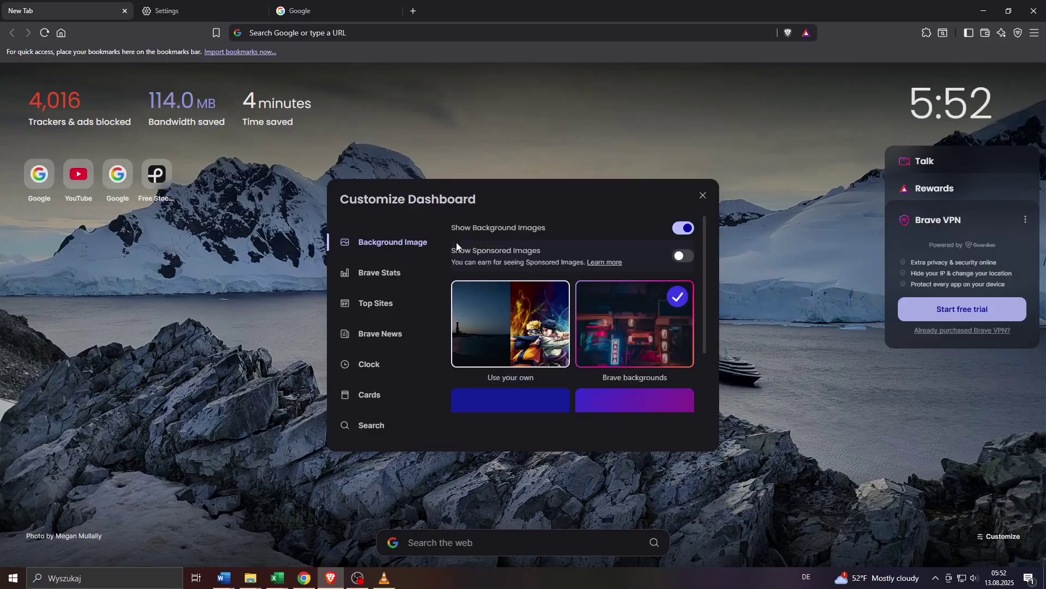
- Toggle background images off and on, then set the lighthouse photo from Use your own
{"action": "left_click", "coordinate": [680, 231]}
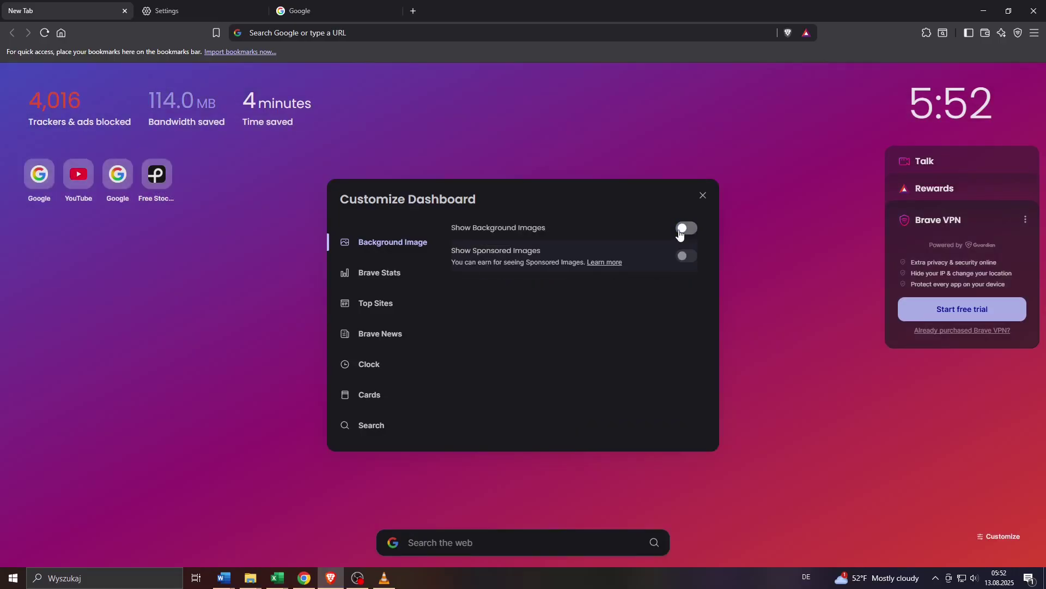
{"action": "left_click", "coordinate": [681, 230]}
{"action": "left_click", "coordinate": [468, 324]}
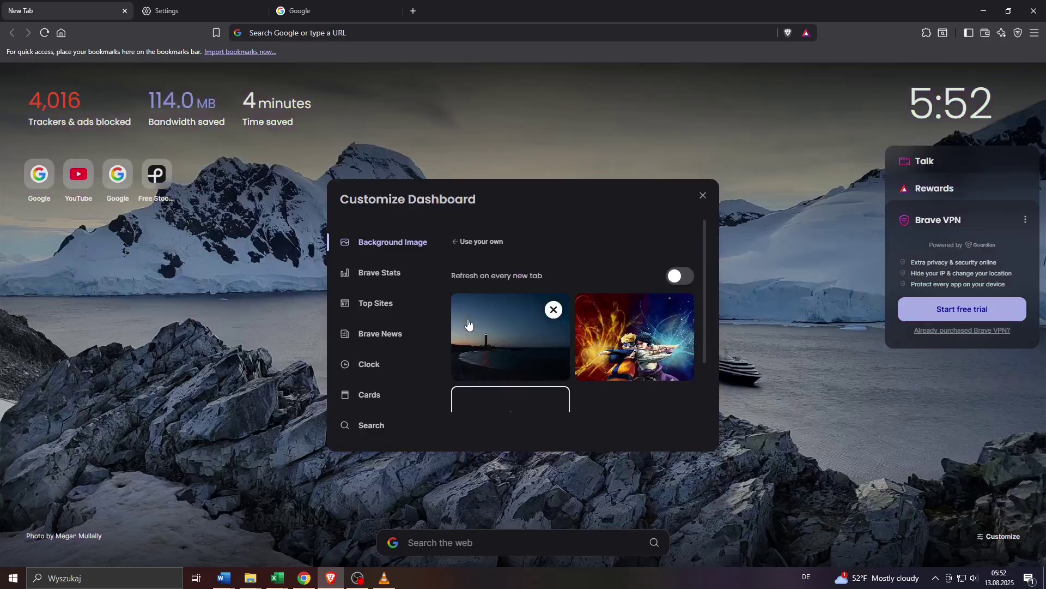
{"action": "left_click", "coordinate": [490, 332]}
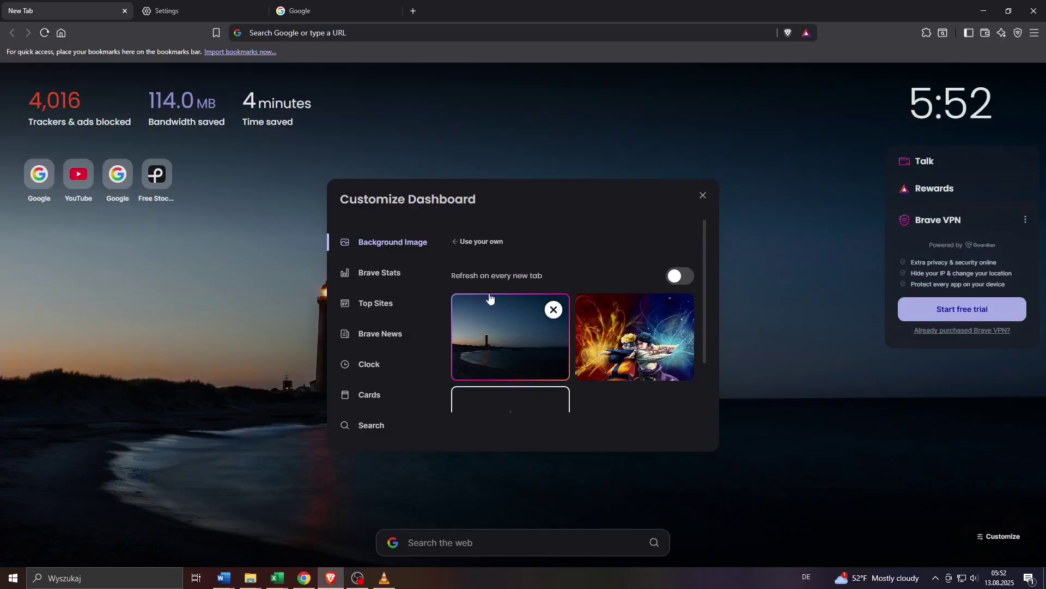
{"action": "left_click", "coordinate": [457, 241]}
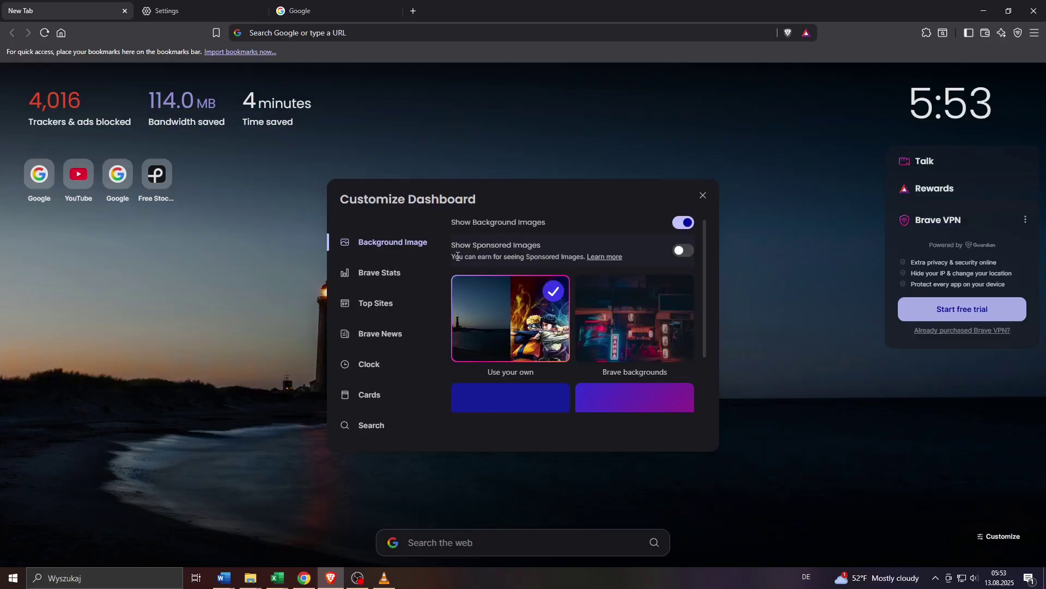
- Toggle Show Brave Stats off and on in the Brave Stats settings, leaving it shown
{"action": "left_click", "coordinate": [374, 276]}
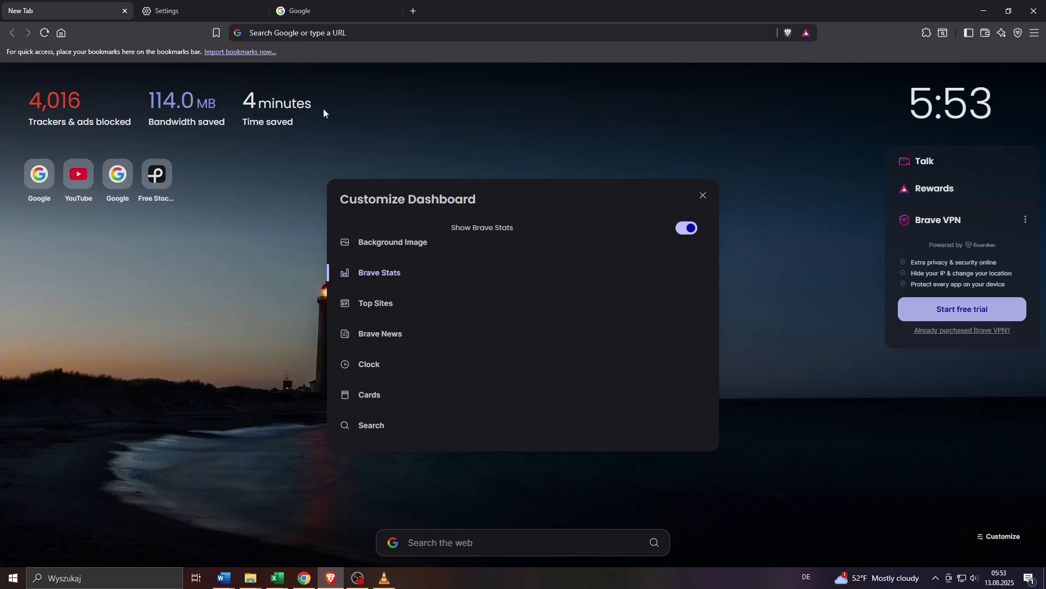
{"action": "left_click", "coordinate": [688, 230]}
{"action": "left_click", "coordinate": [685, 230]}
{"action": "left_click", "coordinate": [684, 232]}
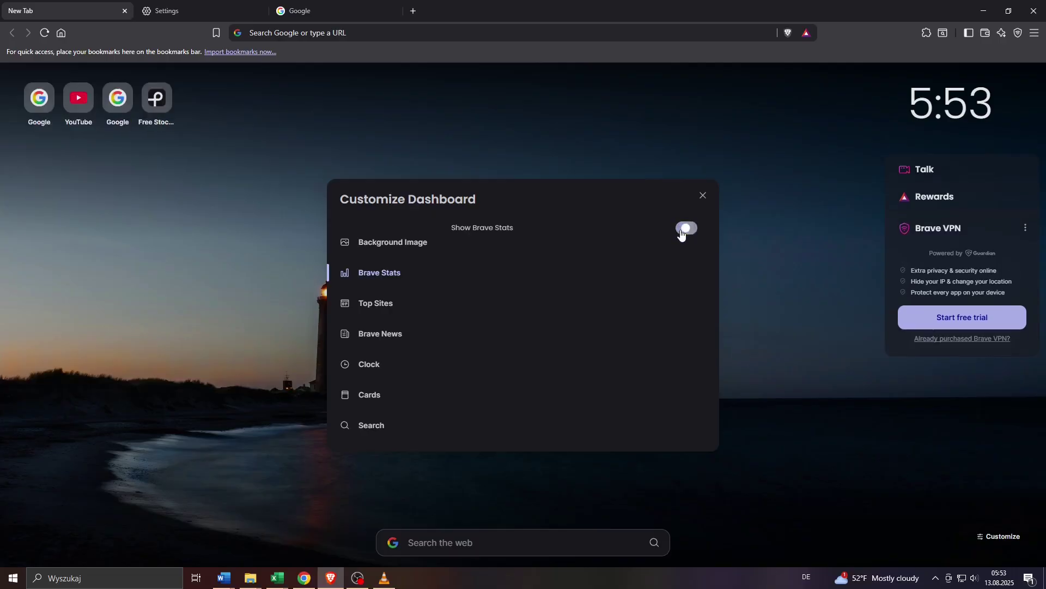
{"action": "left_click", "coordinate": [682, 234]}
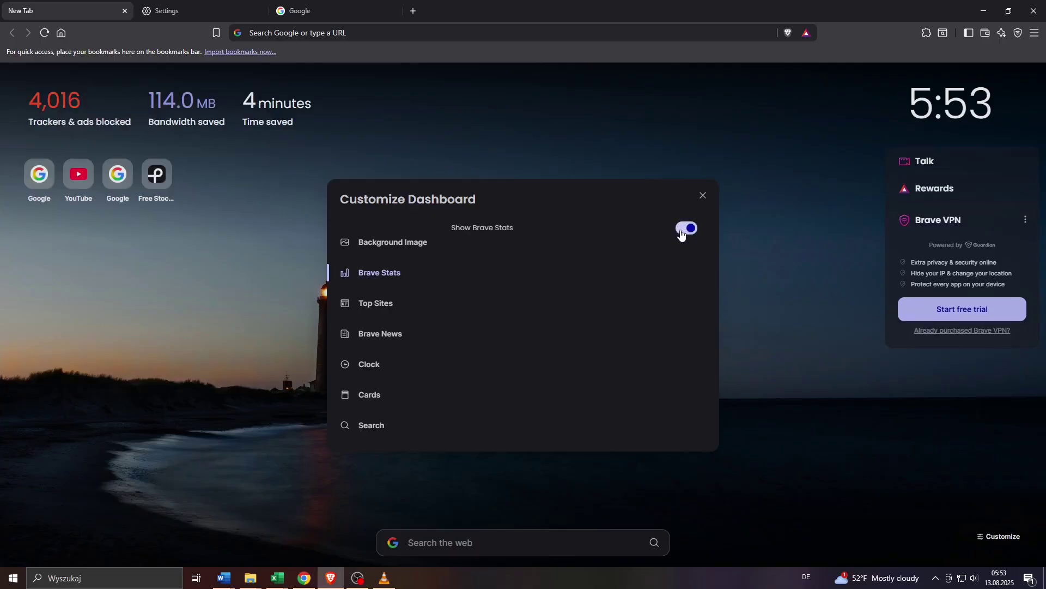
- Close Customize Dashboard and hide Brave Stats via the widget's three-dot menu
{"action": "left_click", "coordinate": [701, 196]}
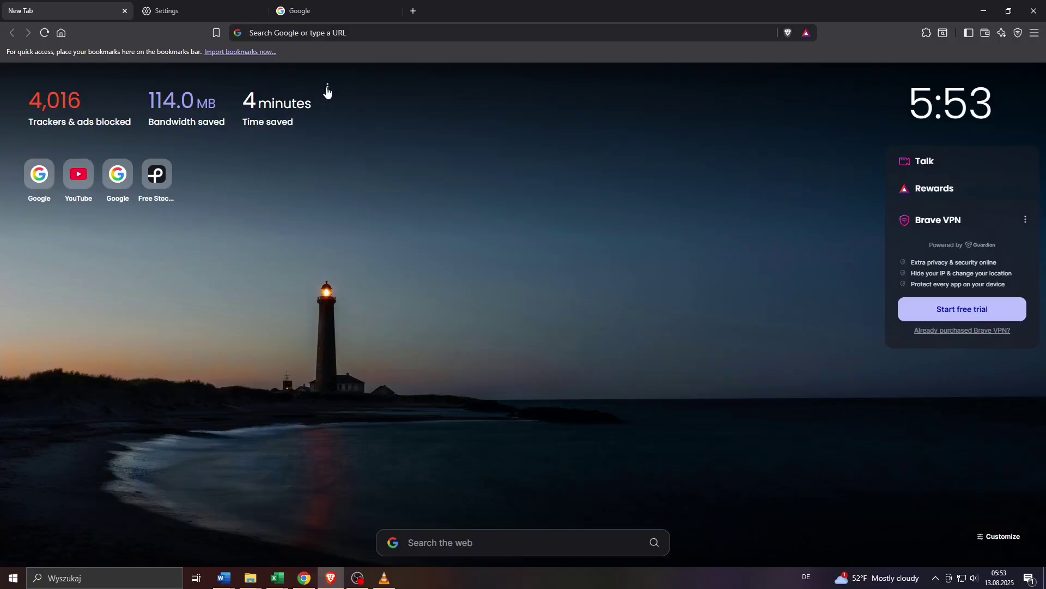
{"action": "left_click", "coordinate": [327, 89]}
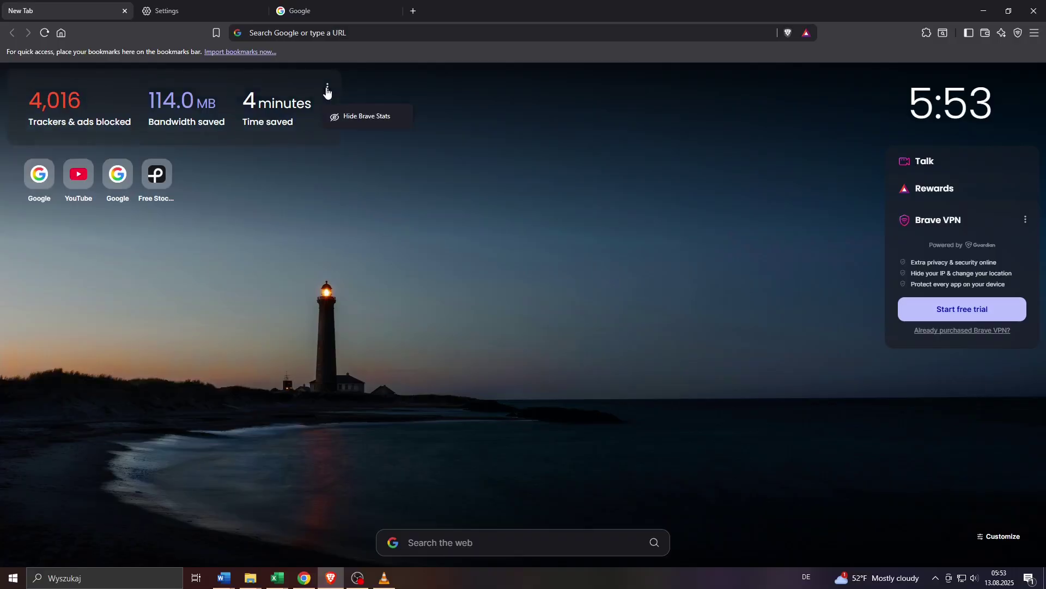
{"action": "left_click", "coordinate": [383, 116]}
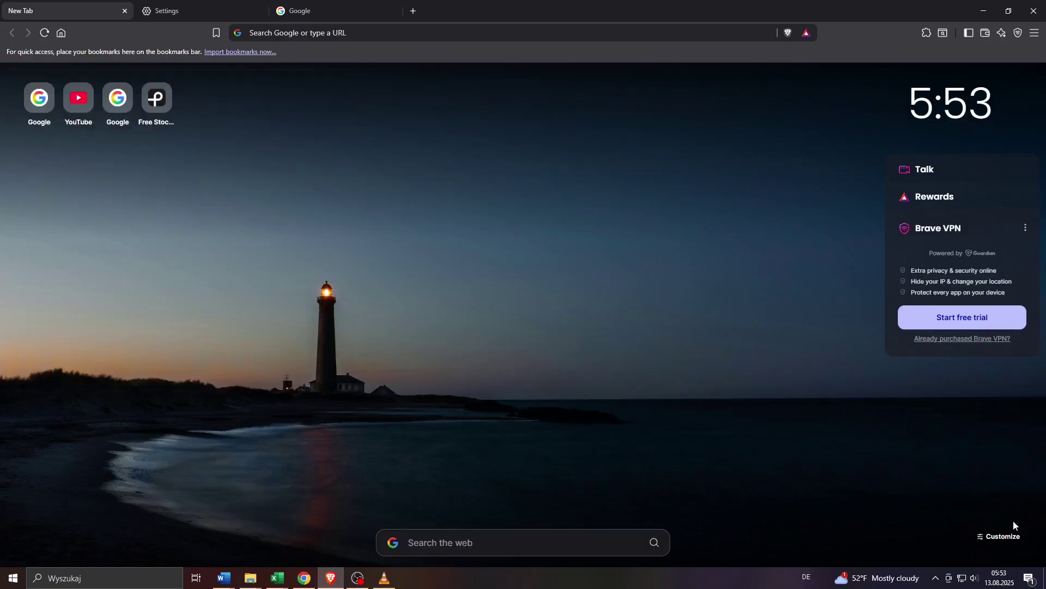
- Turn Show Brave Stats back on and compare Favorites and Frequently Visited top sites
{"action": "left_click", "coordinate": [1002, 537]}
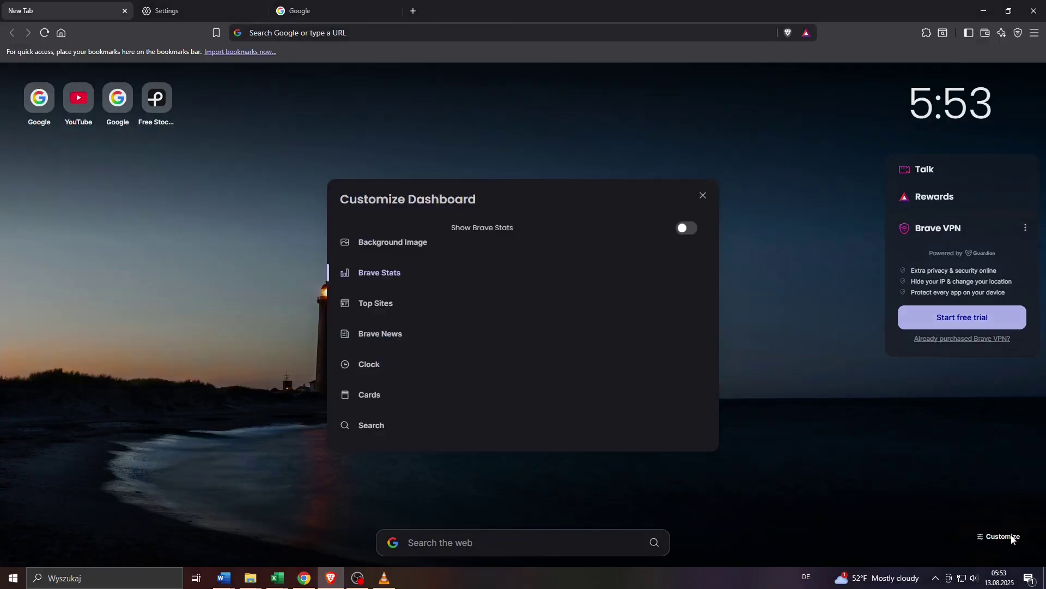
{"action": "left_click", "coordinate": [687, 232]}
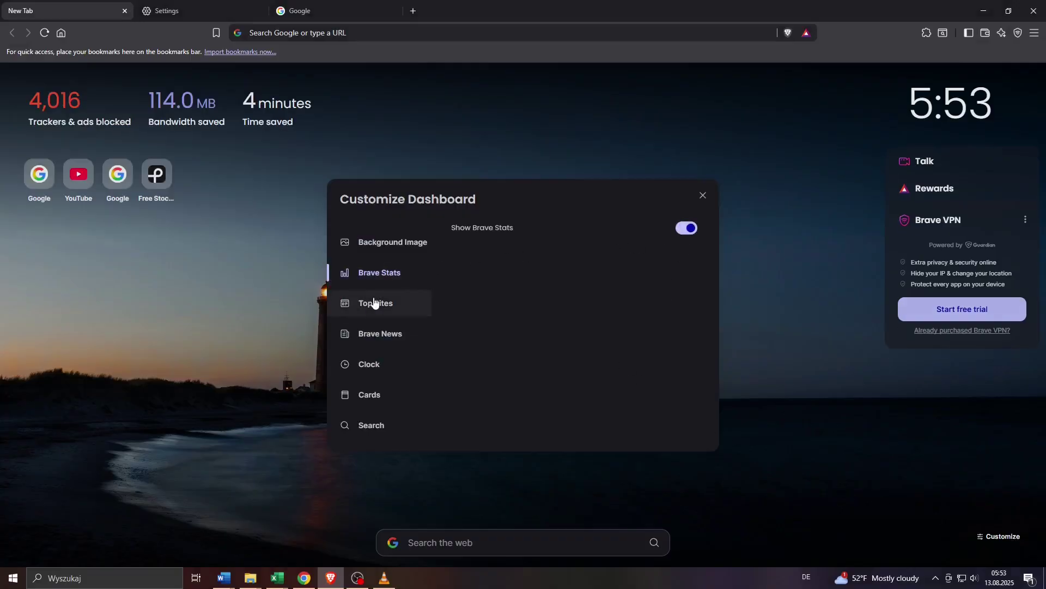
{"action": "left_click", "coordinate": [401, 304]}
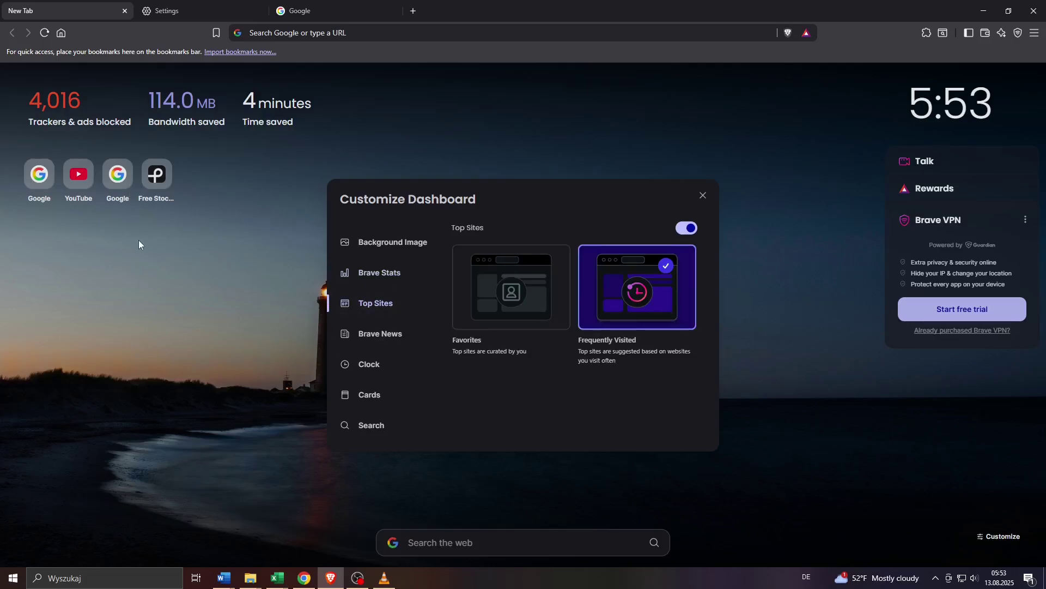
{"action": "left_click", "coordinate": [516, 296]}
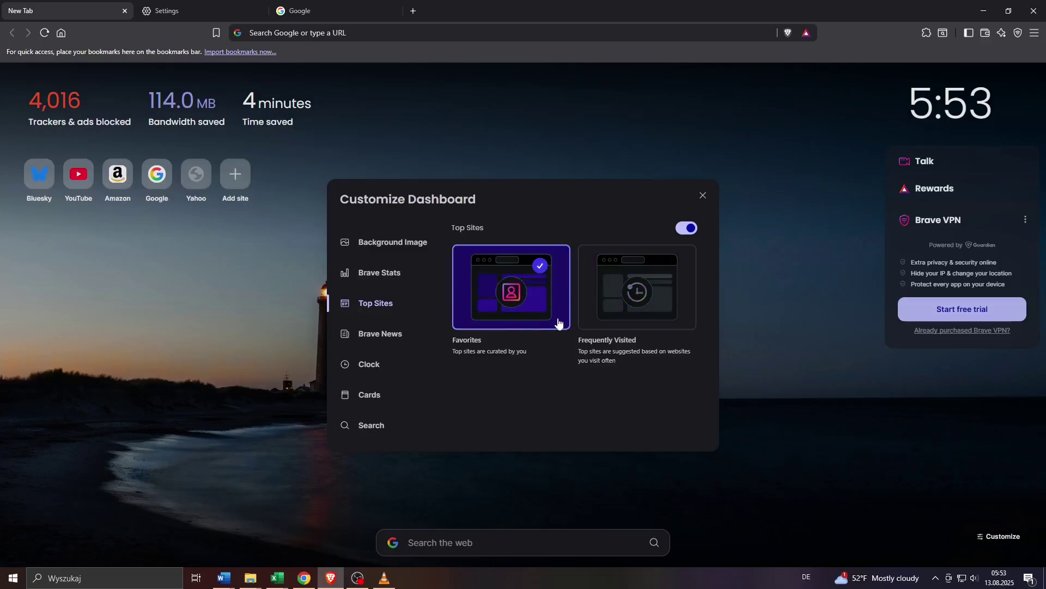
{"action": "left_click", "coordinate": [611, 293]}
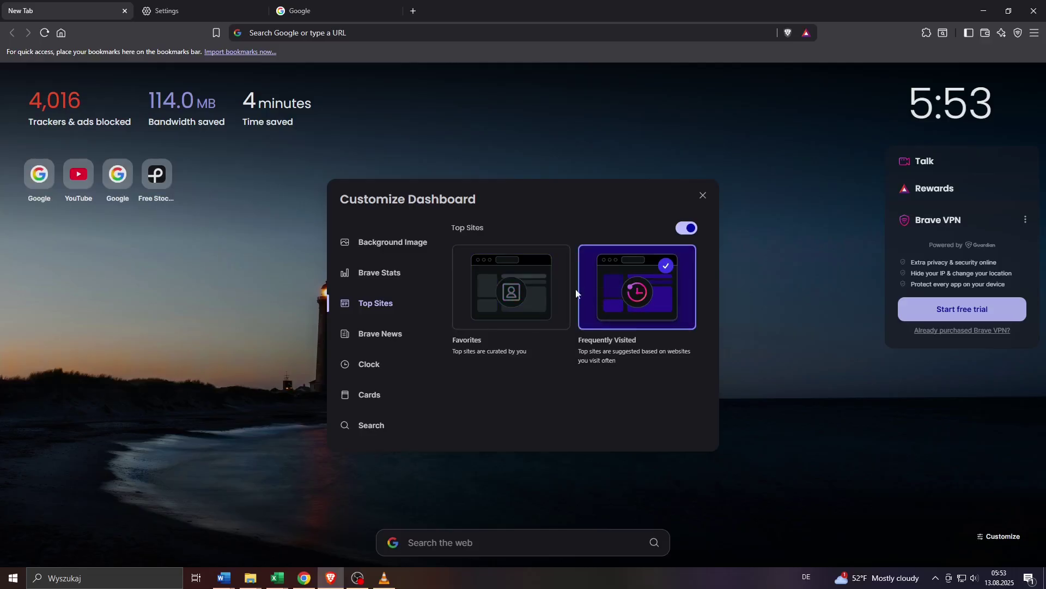
{"action": "left_click", "coordinate": [507, 294]}
{"action": "left_click", "coordinate": [610, 295]}
- Toggle the top sites row off and on, then settle on Frequently Visited
{"action": "left_click", "coordinate": [684, 229]}
{"action": "left_click", "coordinate": [685, 228]}
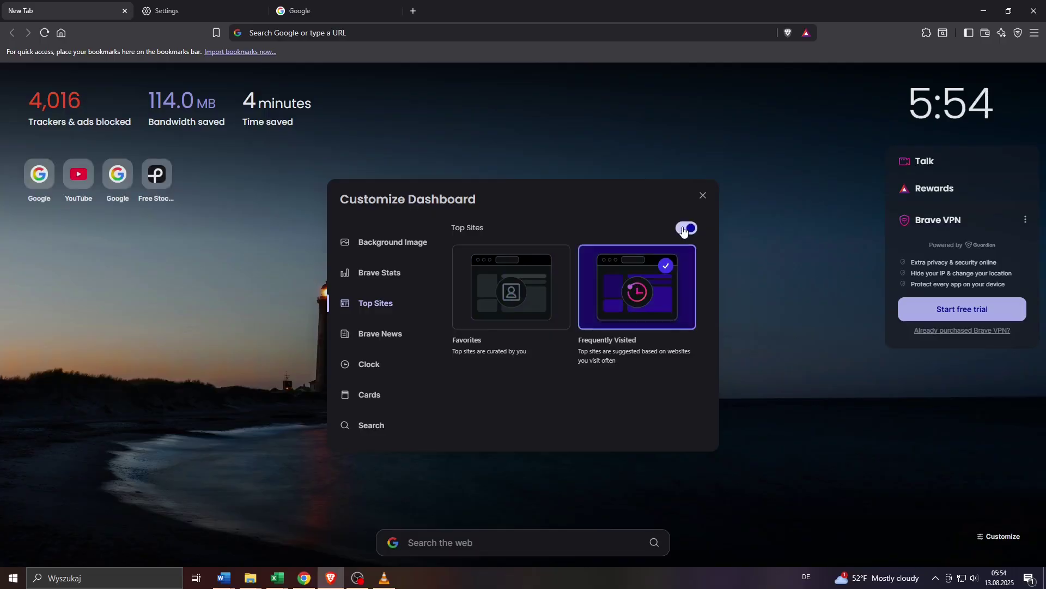
{"action": "left_click", "coordinate": [685, 229]}
{"action": "left_click", "coordinate": [685, 229]}
{"action": "left_click", "coordinate": [685, 228]}
{"action": "left_click", "coordinate": [685, 230]}
{"action": "left_click", "coordinate": [515, 297]}
{"action": "left_click", "coordinate": [597, 297]}
{"action": "left_click", "coordinate": [515, 297]}
{"action": "left_click", "coordinate": [614, 296]}
{"action": "left_click", "coordinate": [396, 329]}
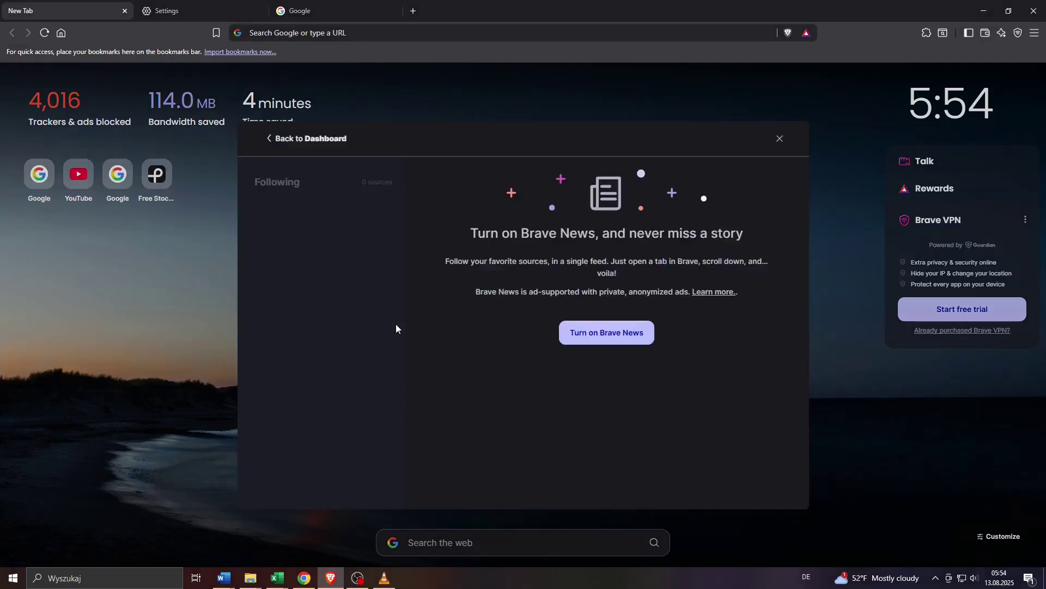
{"action": "left_click", "coordinate": [615, 334]}
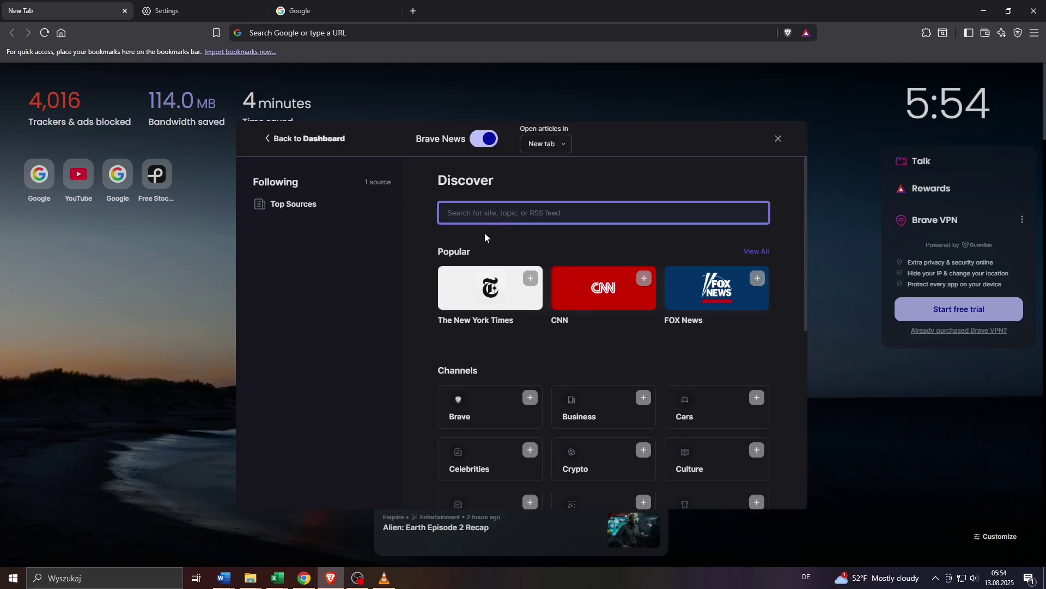
{"action": "scroll", "coordinate": [504, 349], "scroll_direction": "down", "scroll_amount": 2}
{"action": "scroll", "coordinate": [504, 348], "scroll_direction": "down", "scroll_amount": 5}
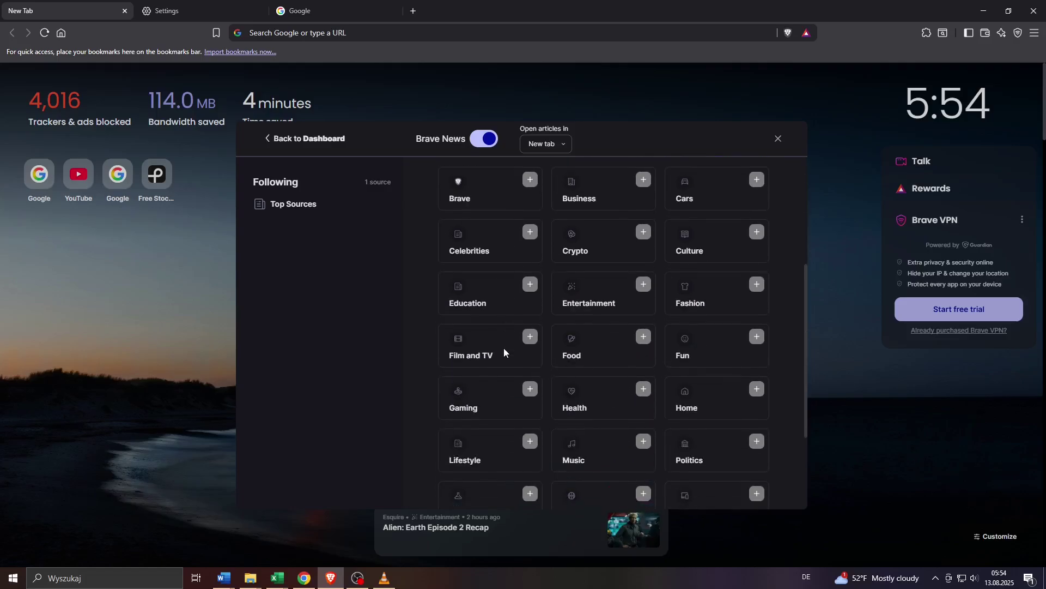
{"action": "scroll", "coordinate": [503, 347], "scroll_direction": "up", "scroll_amount": 7}
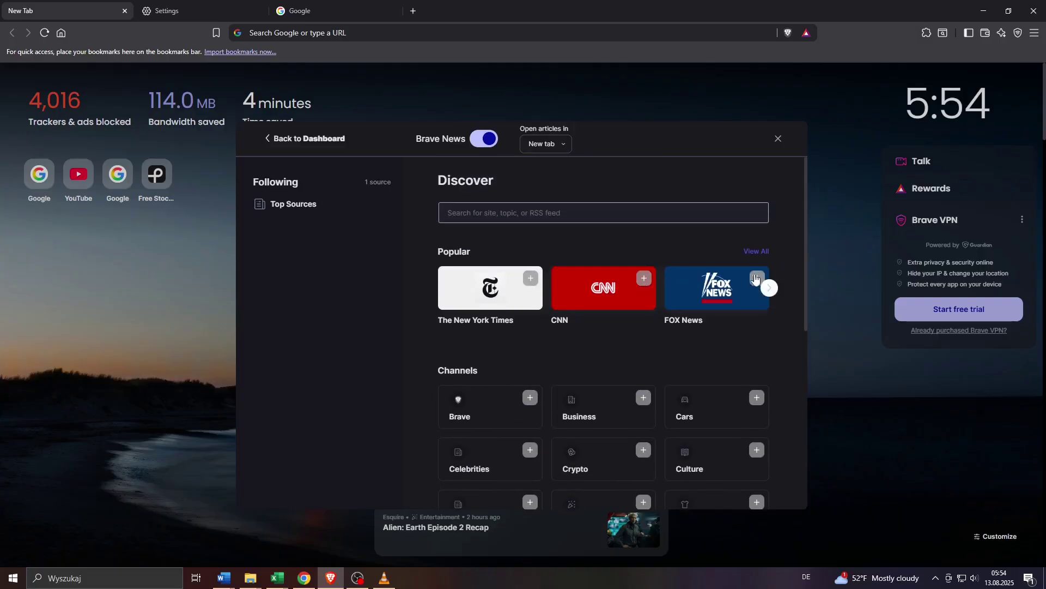
{"action": "left_click", "coordinate": [757, 251]}
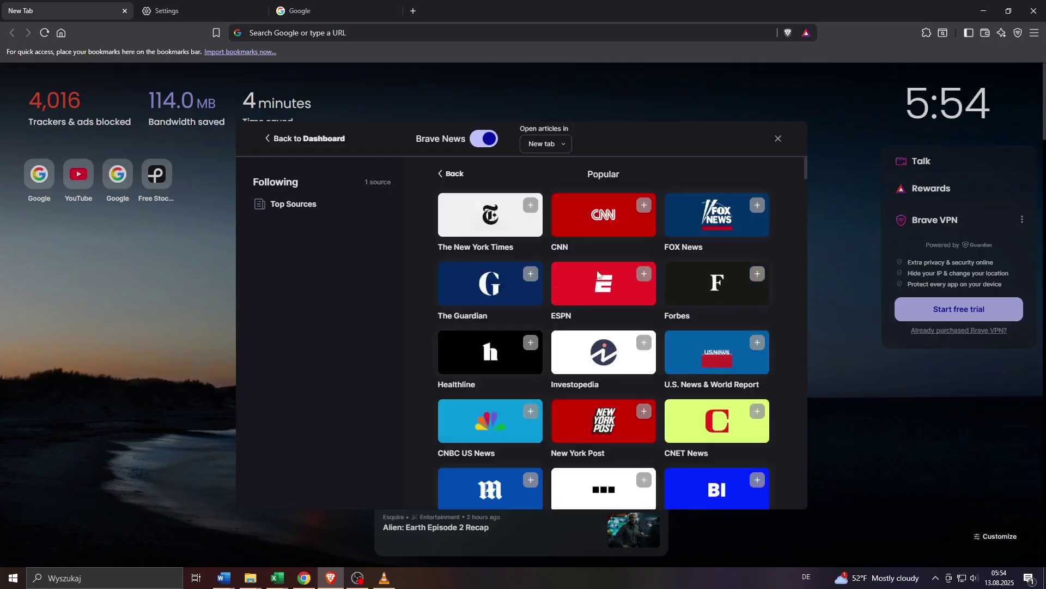
{"action": "scroll", "coordinate": [599, 361], "scroll_direction": "down", "scroll_amount": 5}
{"action": "scroll", "coordinate": [598, 361], "scroll_direction": "down", "scroll_amount": 2}
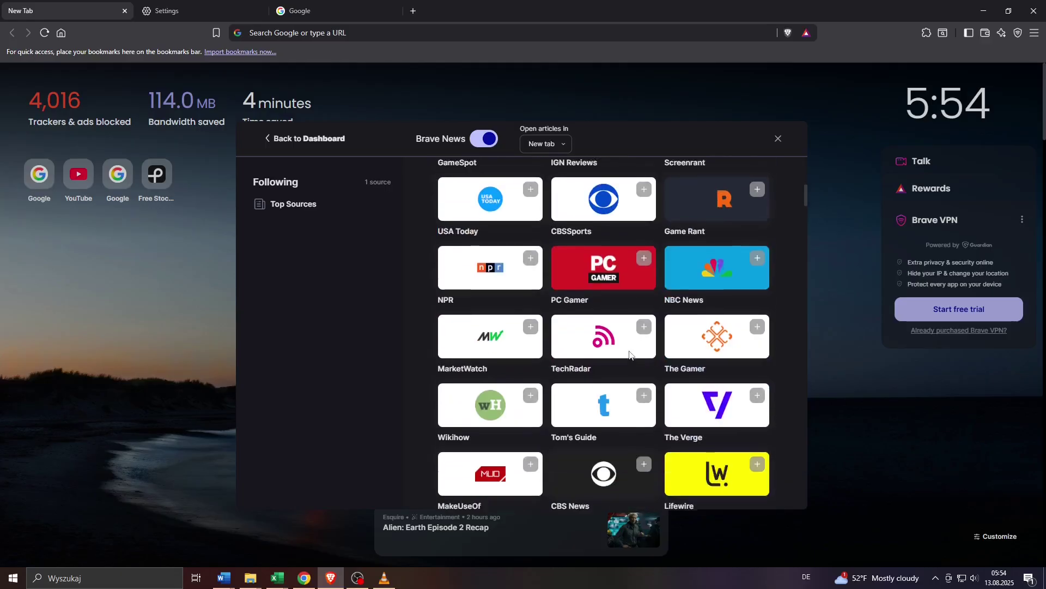
{"action": "scroll", "coordinate": [598, 360], "scroll_direction": "up", "scroll_amount": 7}
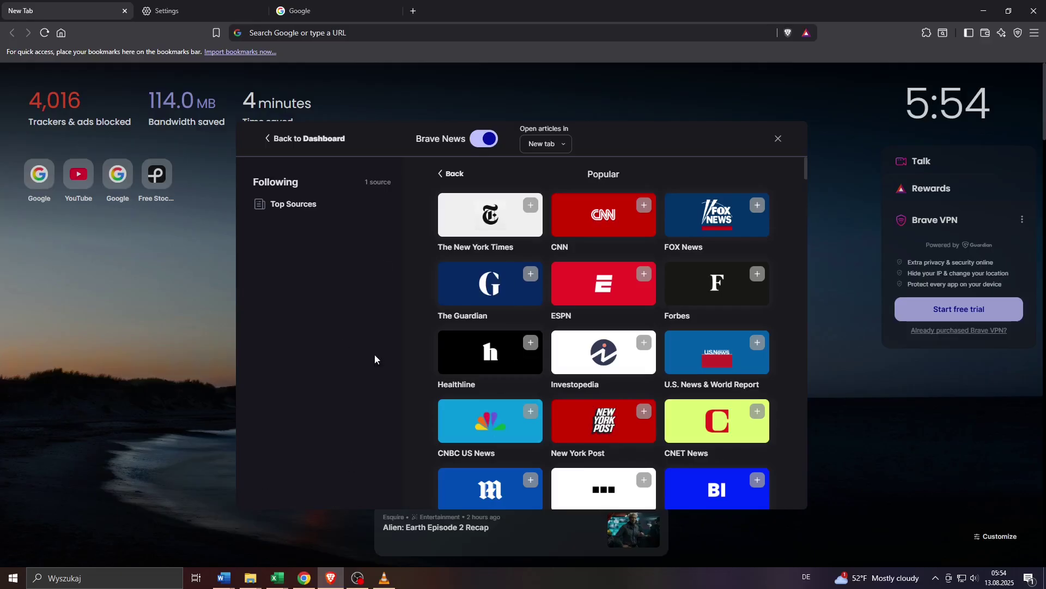
{"action": "left_click", "coordinate": [474, 141]}
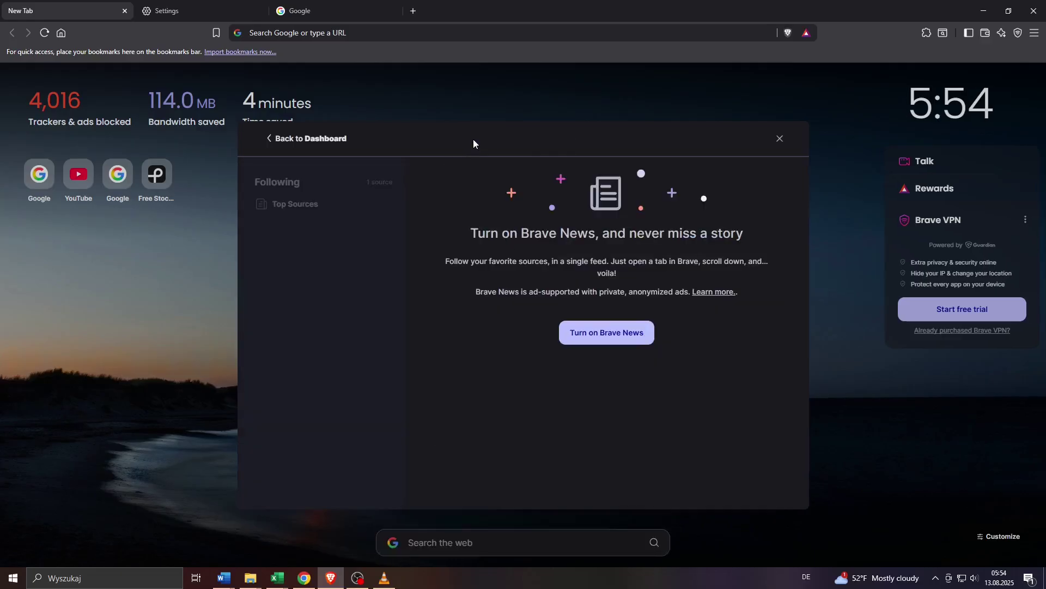
- Turn off Brave News and toggle Show Clock off and back on
{"action": "left_click", "coordinate": [270, 146]}
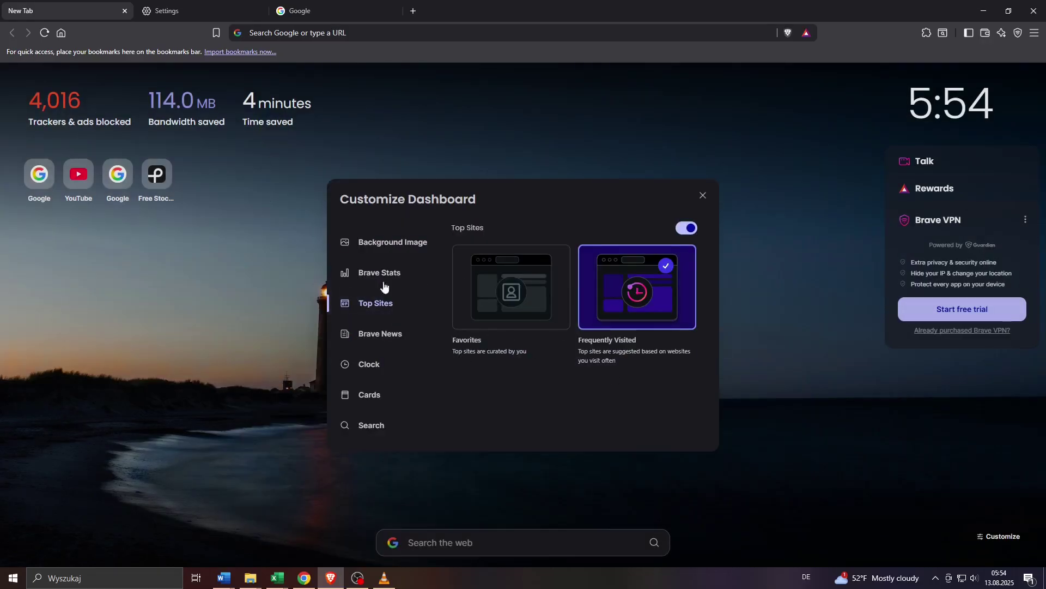
{"action": "left_click", "coordinate": [361, 370]}
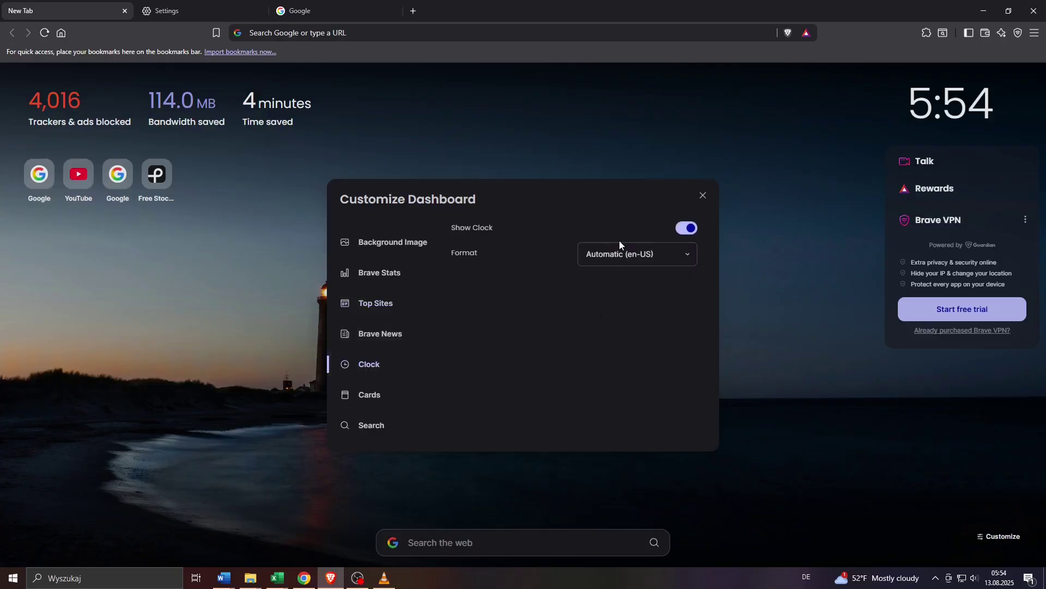
{"action": "left_click", "coordinate": [687, 234]}
{"action": "left_click", "coordinate": [687, 235]}
{"action": "left_click", "coordinate": [687, 235]}
{"action": "left_click", "coordinate": [687, 234]}
- Set the clock format to 12-hour after trying 24-hour, then open Search settings
{"action": "left_click", "coordinate": [652, 254]}
{"action": "left_click", "coordinate": [619, 309]}
{"action": "left_click", "coordinate": [636, 255]}
{"action": "left_click", "coordinate": [610, 330]}
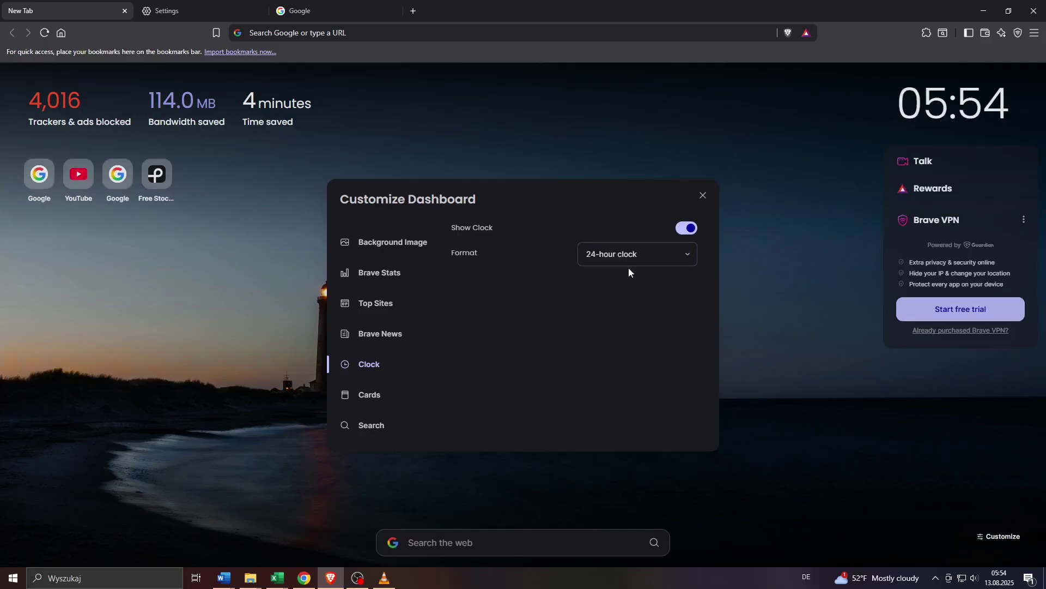
{"action": "left_click", "coordinate": [629, 262]}
{"action": "left_click", "coordinate": [611, 307]}
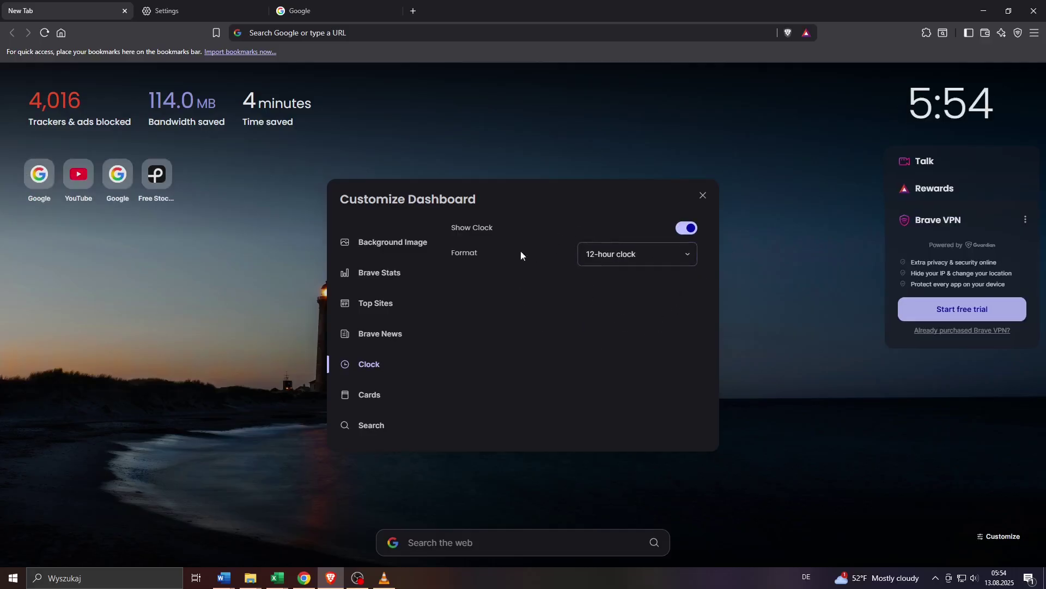
{"action": "left_click", "coordinate": [375, 395]}
{"action": "left_click", "coordinate": [378, 425]}
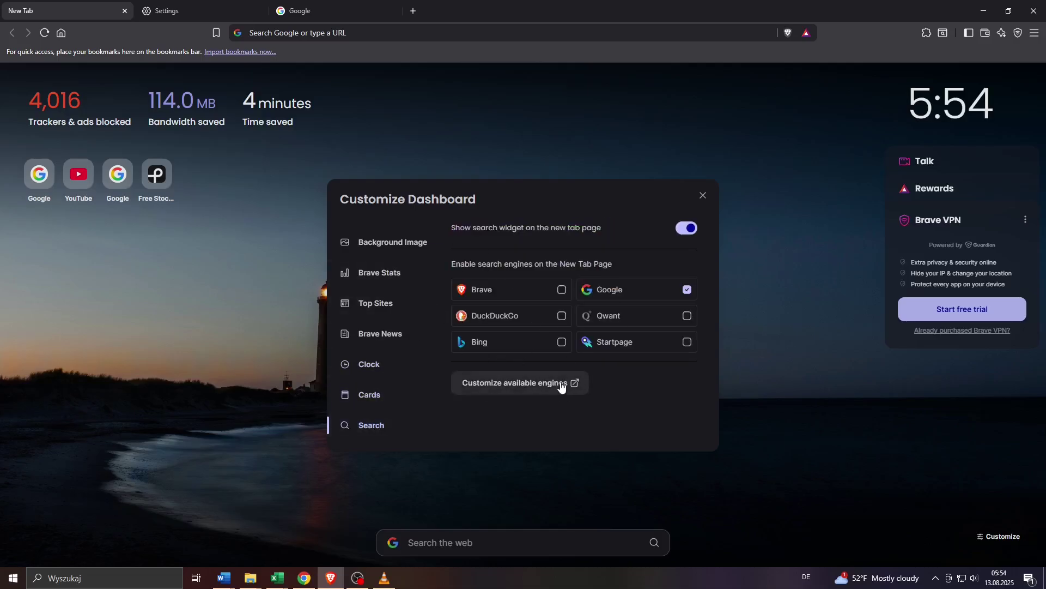
{"action": "left_click", "coordinate": [463, 547]}
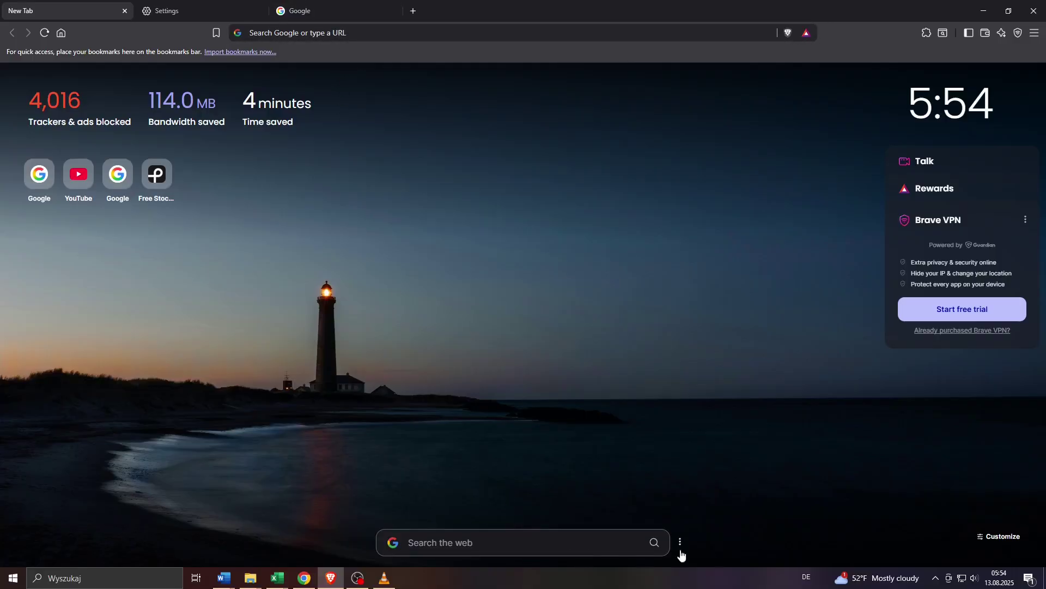
{"action": "left_click", "coordinate": [997, 536]}
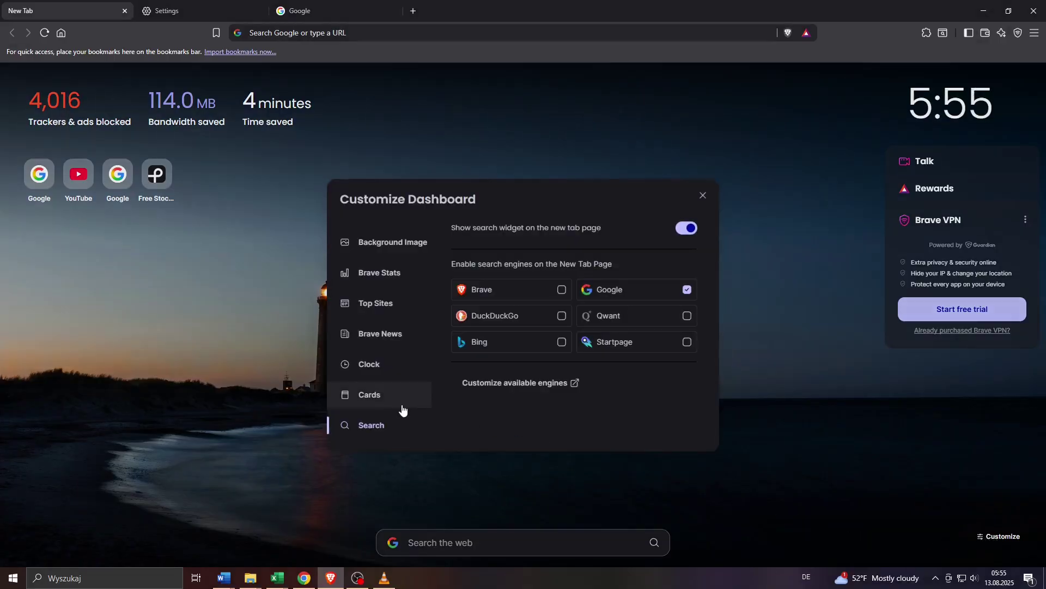
{"action": "left_click", "coordinate": [562, 291]}
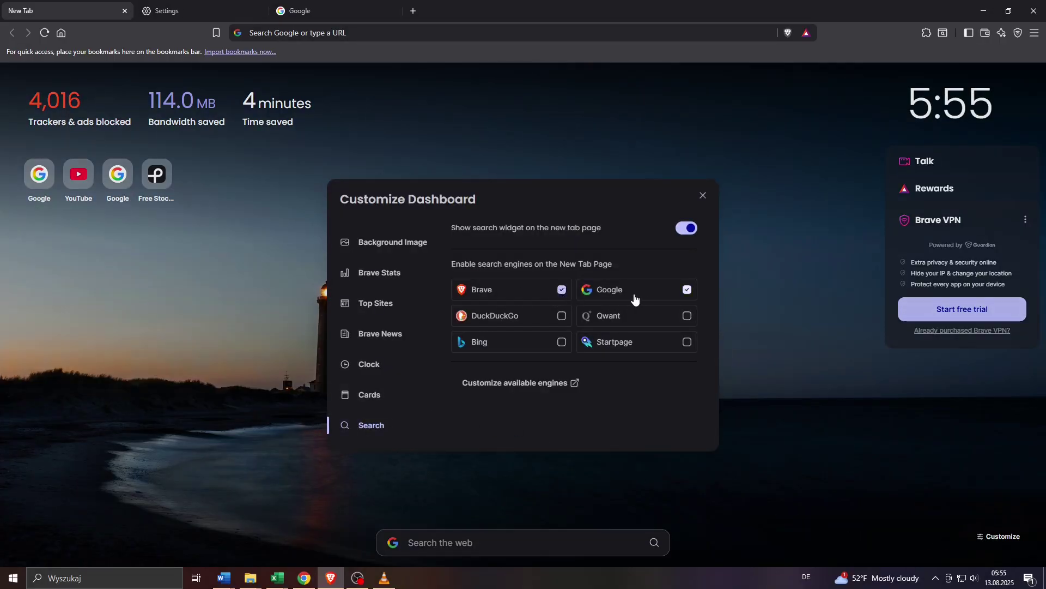
{"action": "left_click", "coordinate": [687, 290]}
{"action": "left_click", "coordinate": [561, 289]}
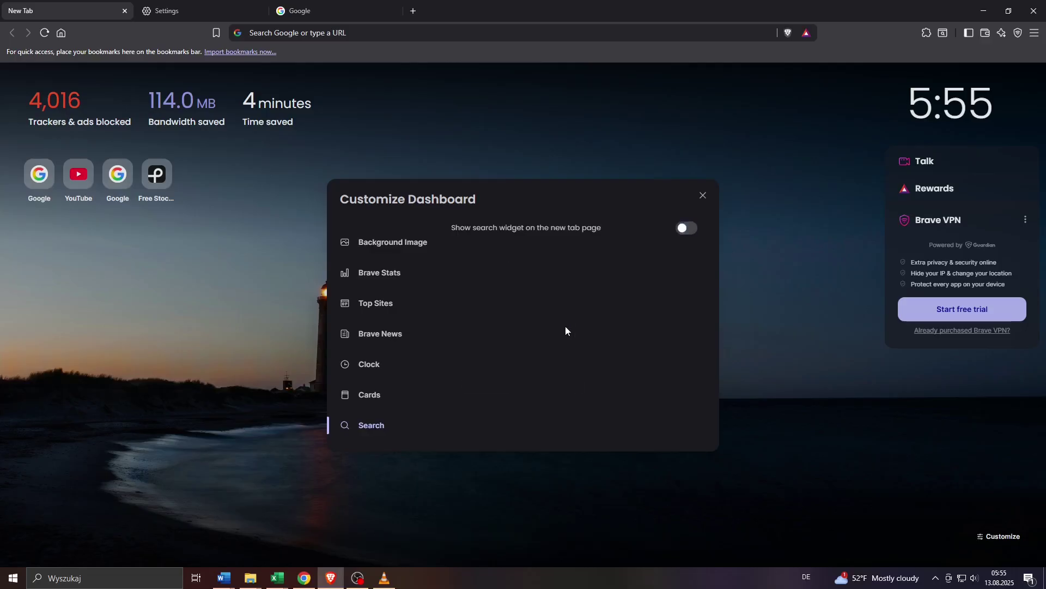
{"action": "left_click", "coordinate": [685, 228]}
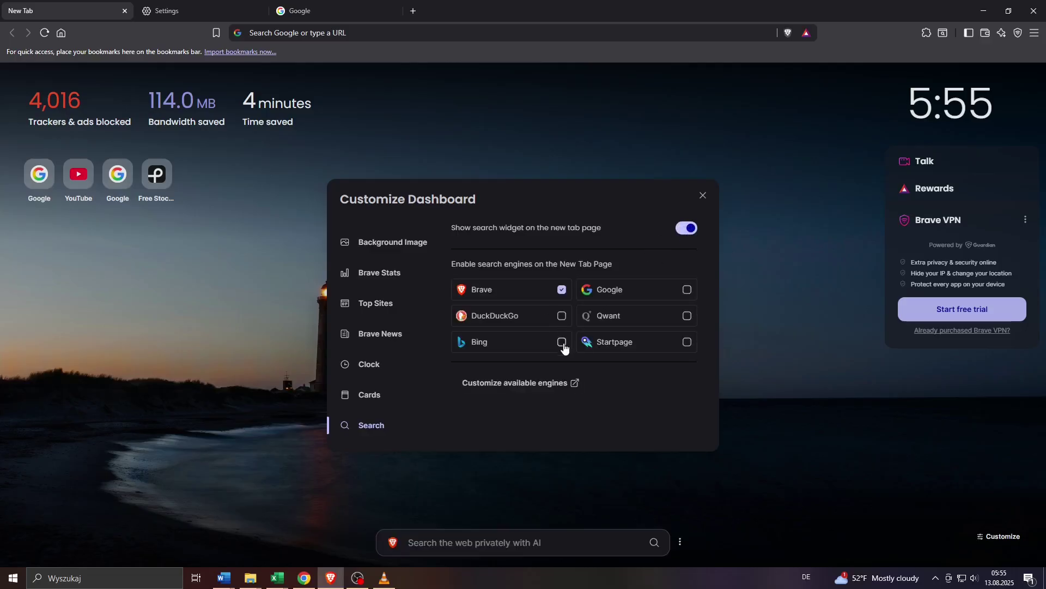
{"action": "left_click", "coordinate": [564, 293]}
{"action": "left_click", "coordinate": [687, 290]}
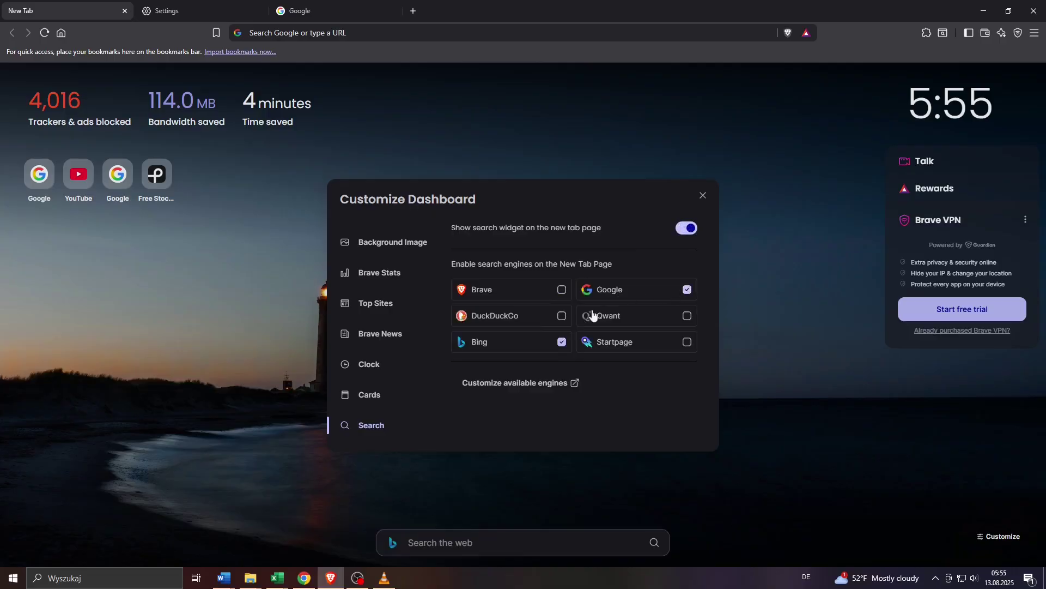
{"action": "left_click", "coordinate": [562, 345]}
{"action": "double_click", "coordinate": [687, 236]}
- Close Customize Dashboard and open and close the Extensions toolbar list
{"action": "left_click", "coordinate": [490, 208]}
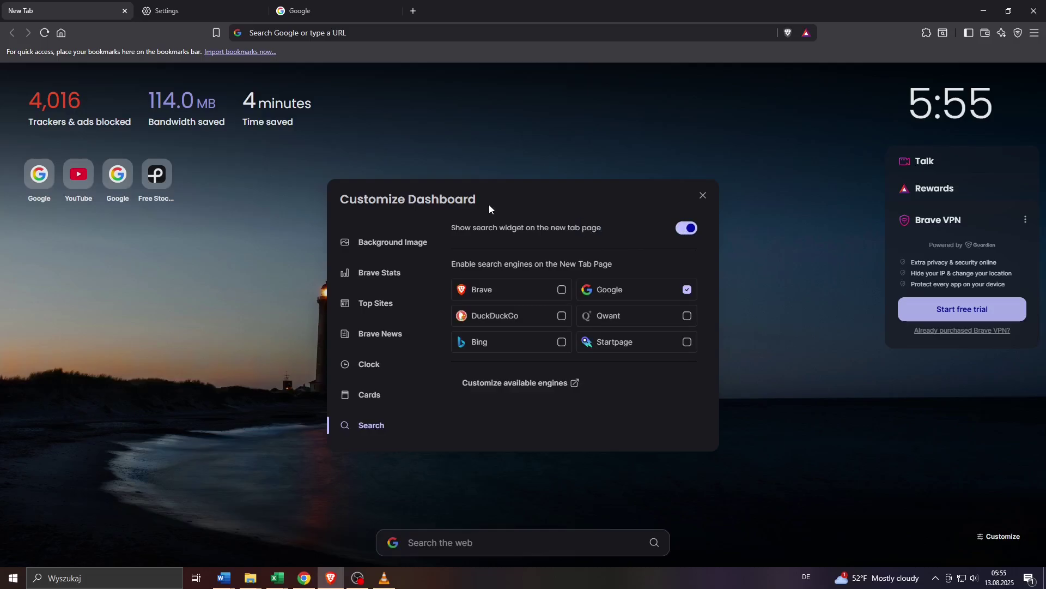
{"action": "left_click", "coordinate": [699, 197]}
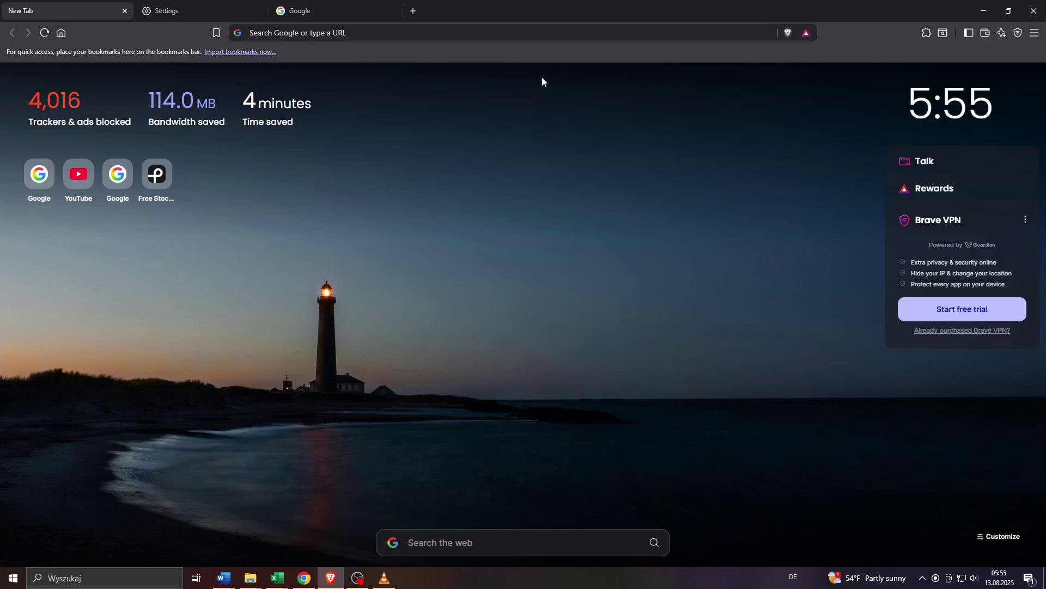
{"action": "left_click", "coordinate": [926, 33]}
{"action": "left_click", "coordinate": [926, 34]}
{"action": "left_click", "coordinate": [926, 34]}
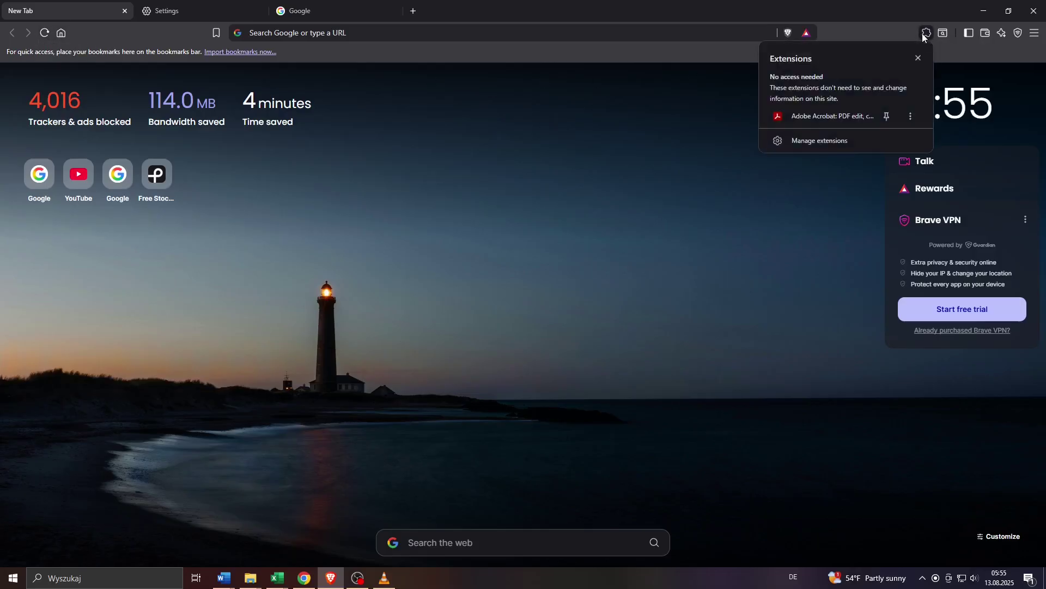
{"action": "left_click", "coordinate": [980, 32]}
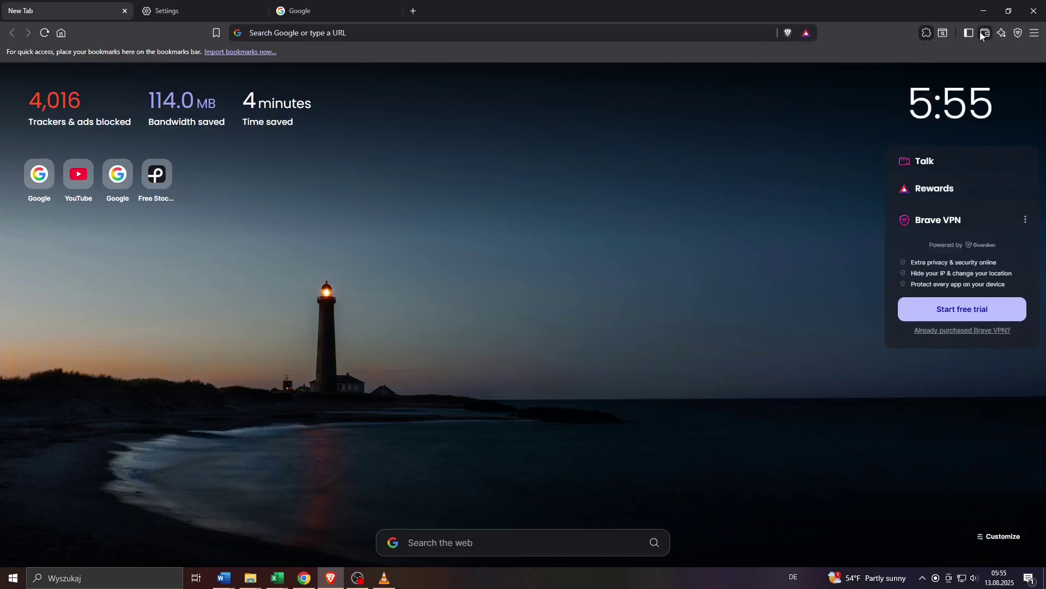
- Open and close the Sidebar and Leo AI side panels, then go Home
{"action": "left_click", "coordinate": [970, 33]}
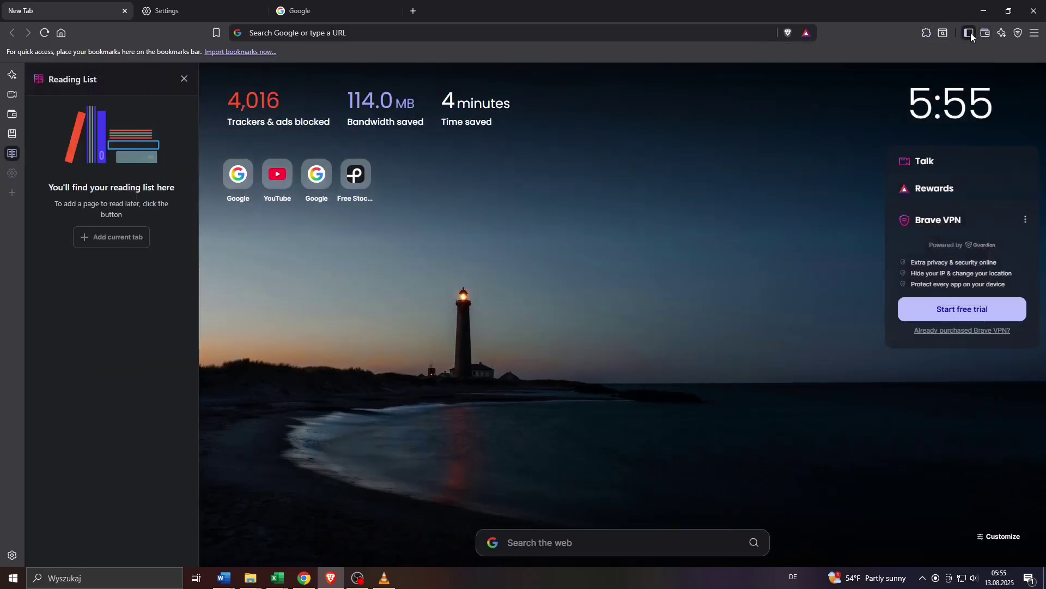
{"action": "left_click", "coordinate": [970, 33]}
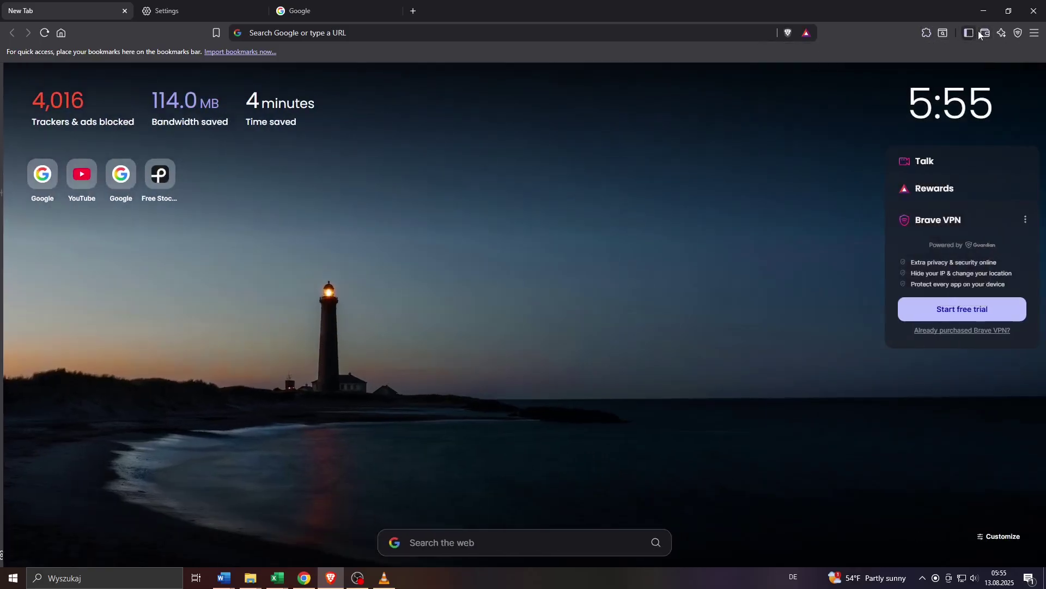
{"action": "left_click", "coordinate": [1006, 34]}
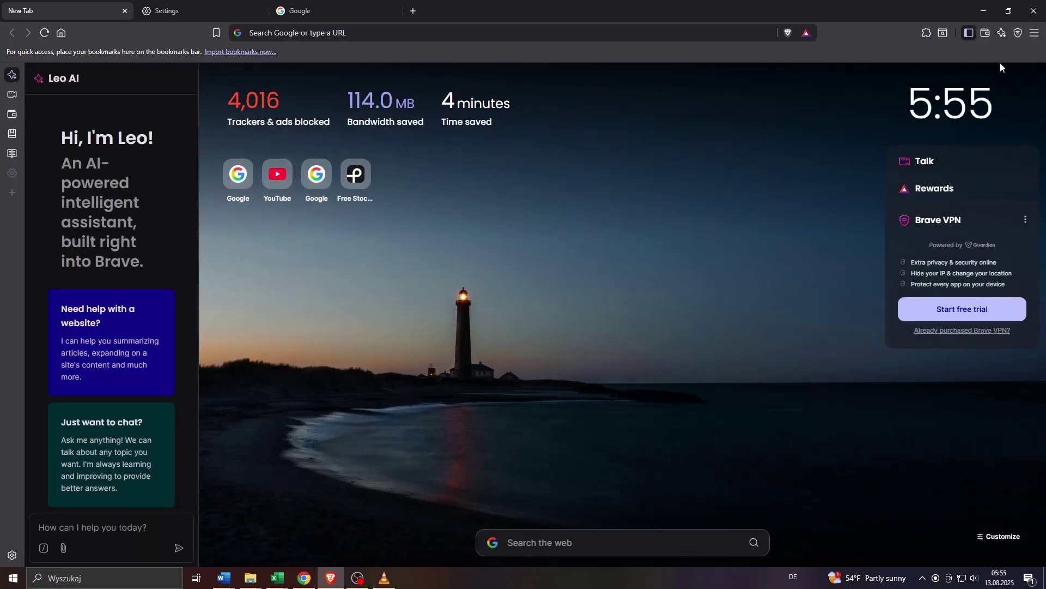
{"action": "left_click", "coordinate": [1003, 40]}
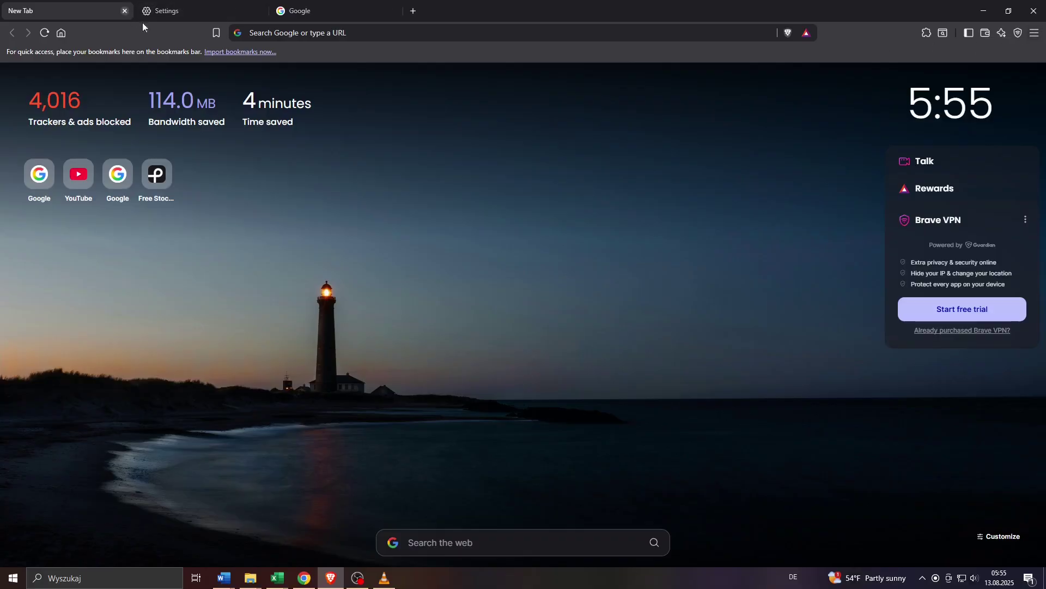
{"action": "left_click", "coordinate": [61, 32]}
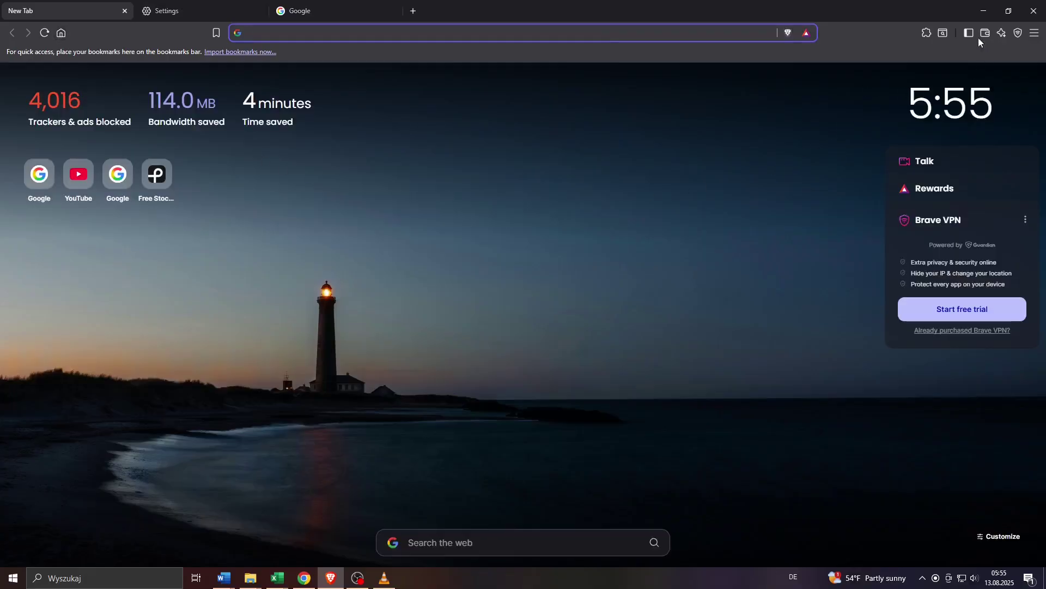
- Open Brave Settings from the main hamburger menu
{"action": "left_click", "coordinate": [1042, 35]}
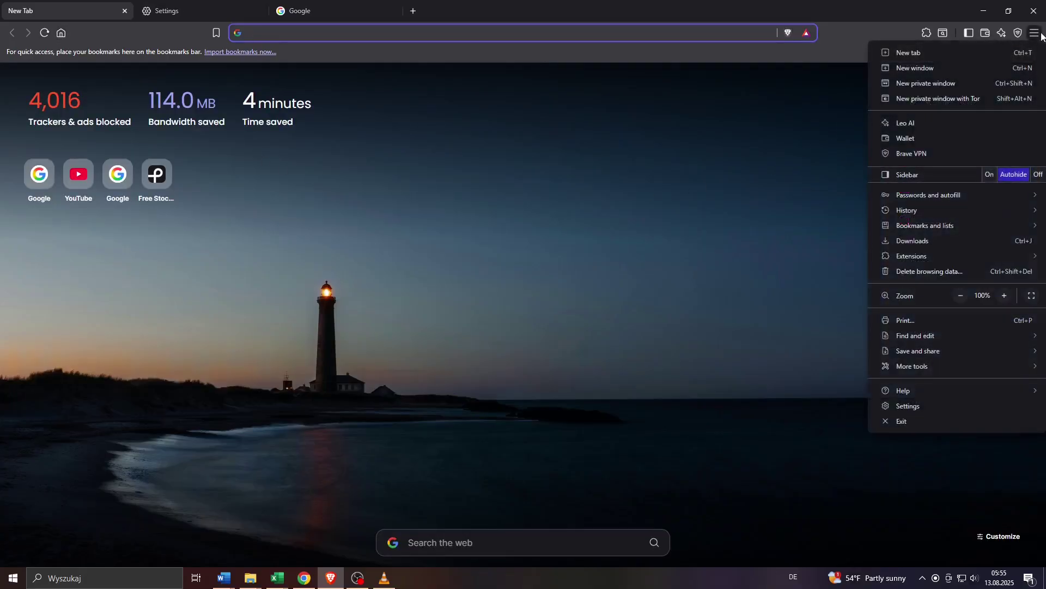
{"action": "mouse_move", "coordinate": [909, 362]}
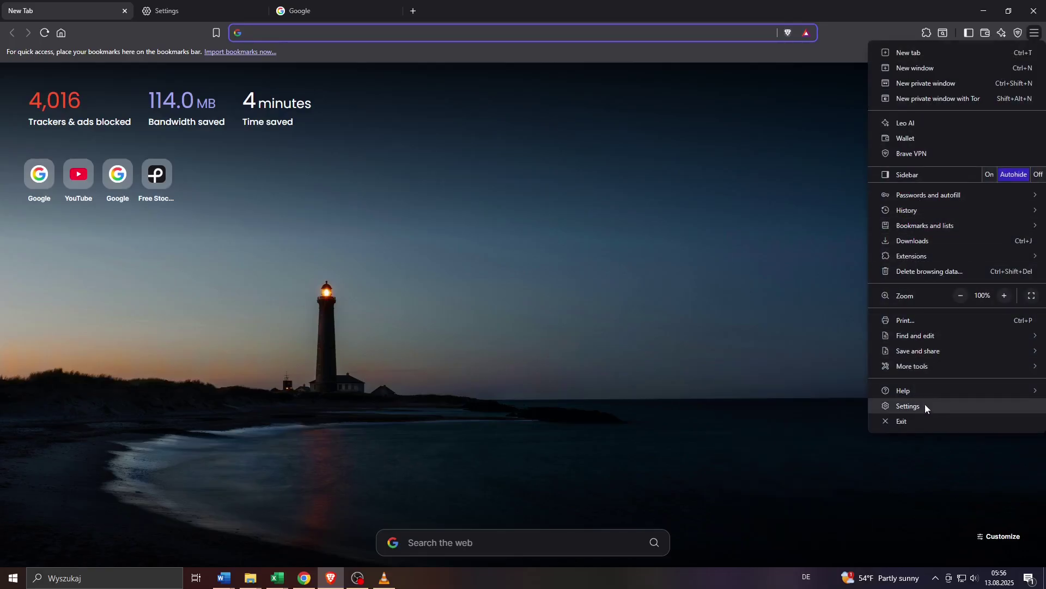
{"action": "left_click", "coordinate": [166, 10]}
{"action": "left_click", "coordinate": [166, 11]}
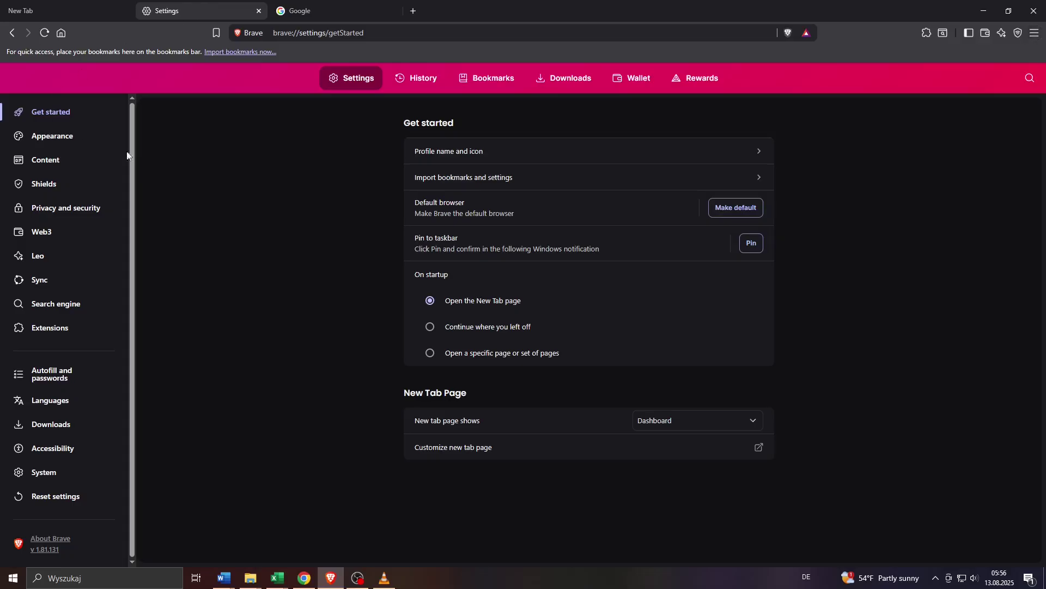
- Open the Appearance settings and scroll down to the Toolbar options
{"action": "left_click", "coordinate": [49, 138]}
{"action": "scroll", "coordinate": [415, 156], "scroll_direction": "down", "scroll_amount": 1}
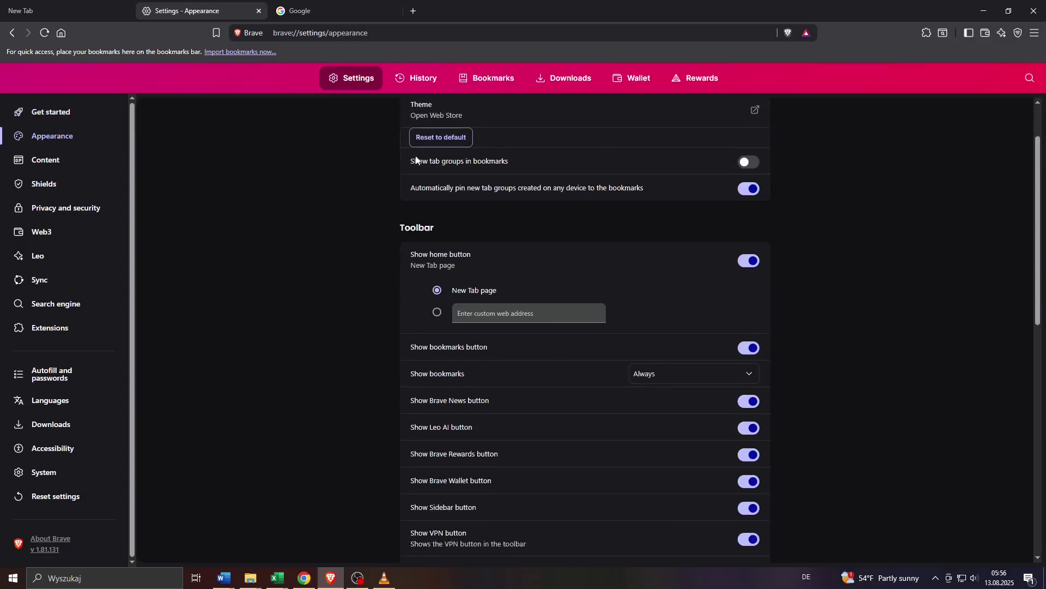
{"action": "scroll", "coordinate": [388, 188], "scroll_direction": "down", "scroll_amount": 1}
{"action": "double_click", "coordinate": [388, 207]}
{"action": "scroll", "coordinate": [388, 208], "scroll_direction": "down", "scroll_amount": 1}
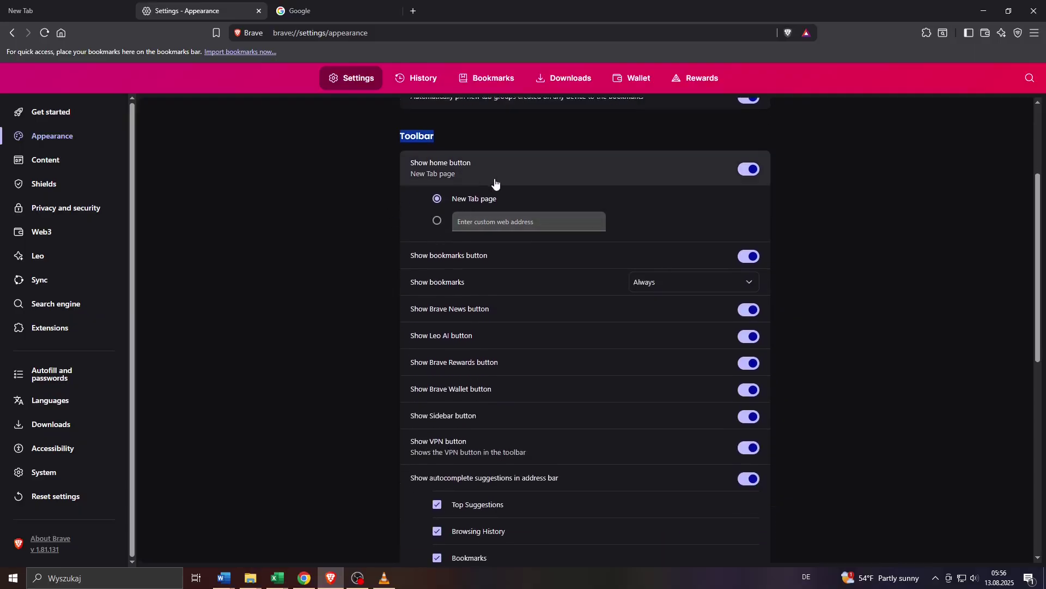
{"action": "left_click", "coordinate": [545, 136]}
- Toggle Show home button off and on several times, leaving it shown
{"action": "left_click", "coordinate": [735, 175]}
{"action": "left_click", "coordinate": [740, 174]}
{"action": "left_click", "coordinate": [741, 174]}
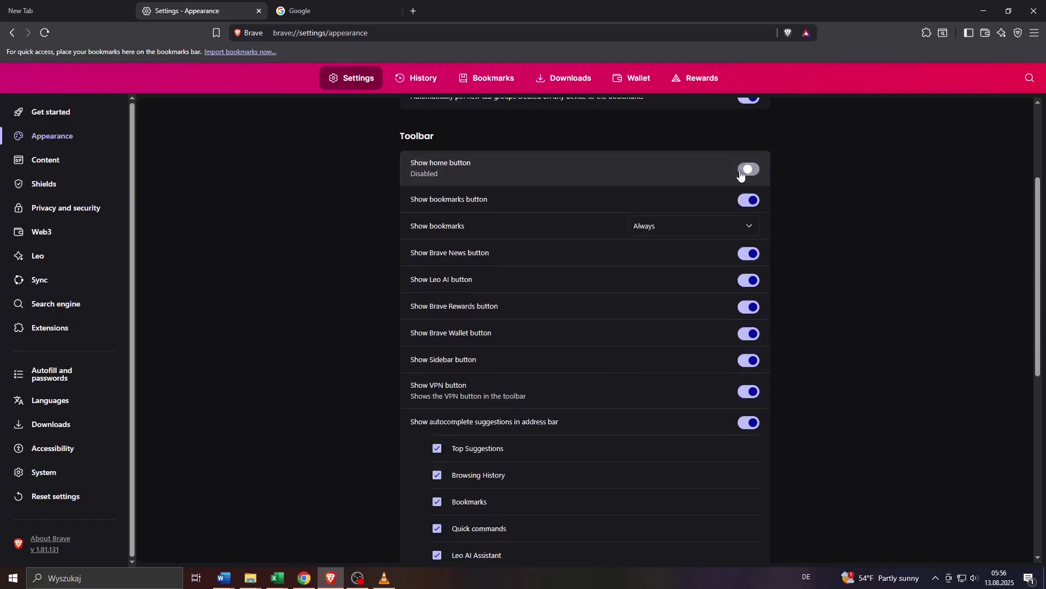
{"action": "left_click", "coordinate": [742, 172]}
{"action": "left_click", "coordinate": [741, 172]}
{"action": "left_click", "coordinate": [741, 172]}
{"action": "left_click", "coordinate": [742, 172]}
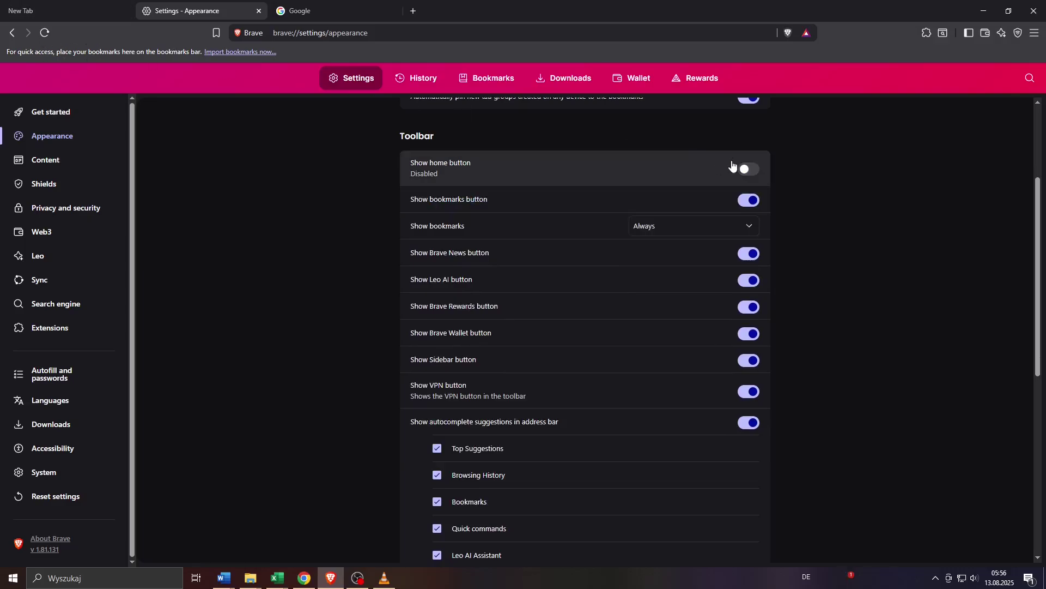
{"action": "left_click", "coordinate": [750, 169]}
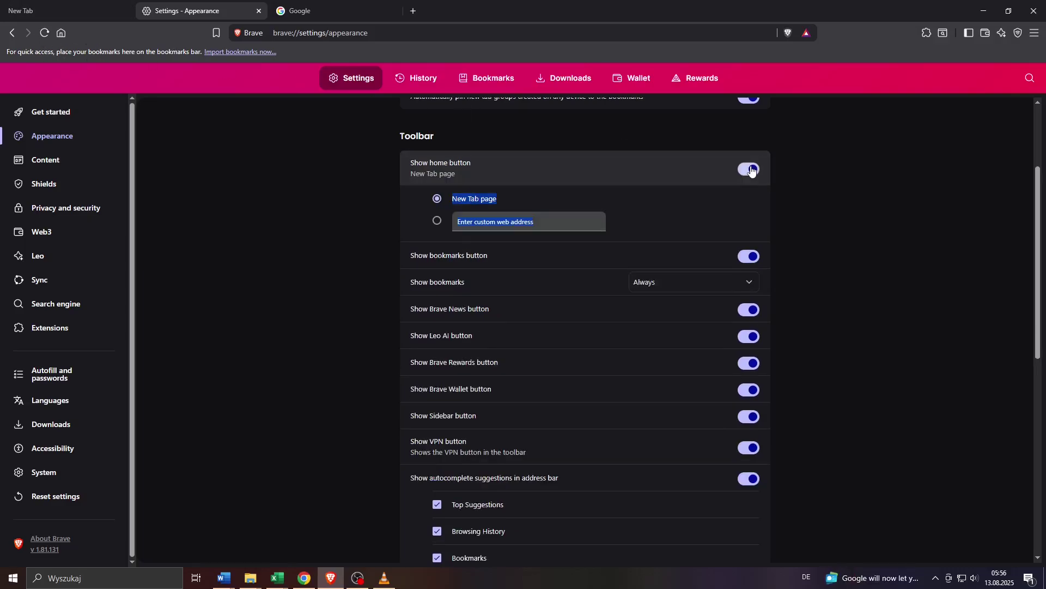
- Toggle the bookmarks, Leo AI and sidebar toolbar buttons off and back on
{"action": "left_click", "coordinate": [752, 260]}
{"action": "left_click", "coordinate": [752, 259]}
{"action": "left_click", "coordinate": [752, 258]}
{"action": "left_click", "coordinate": [752, 258]}
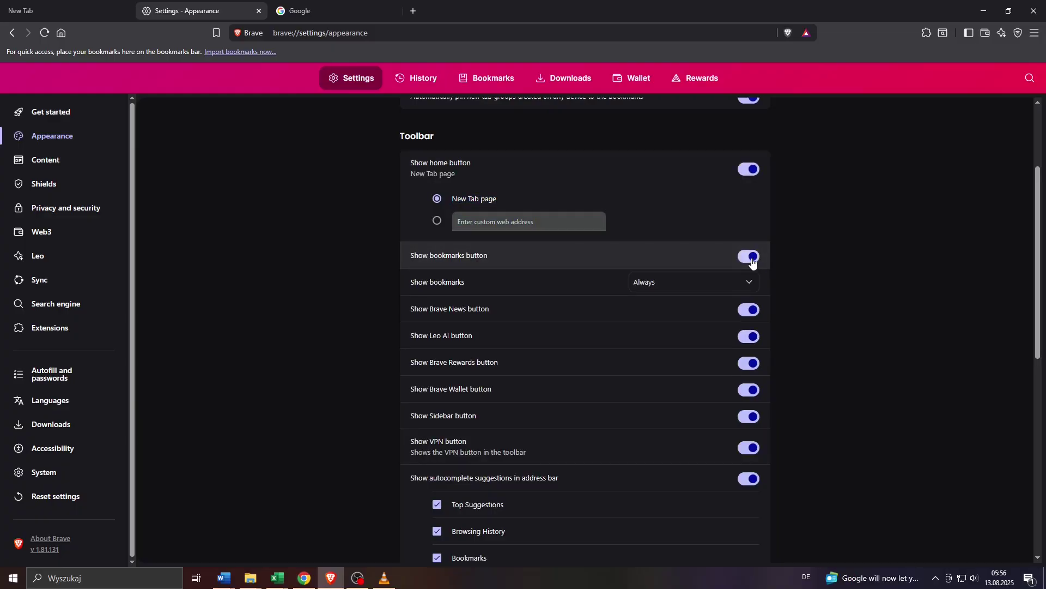
{"action": "left_click", "coordinate": [753, 338]}
{"action": "left_click", "coordinate": [752, 337]}
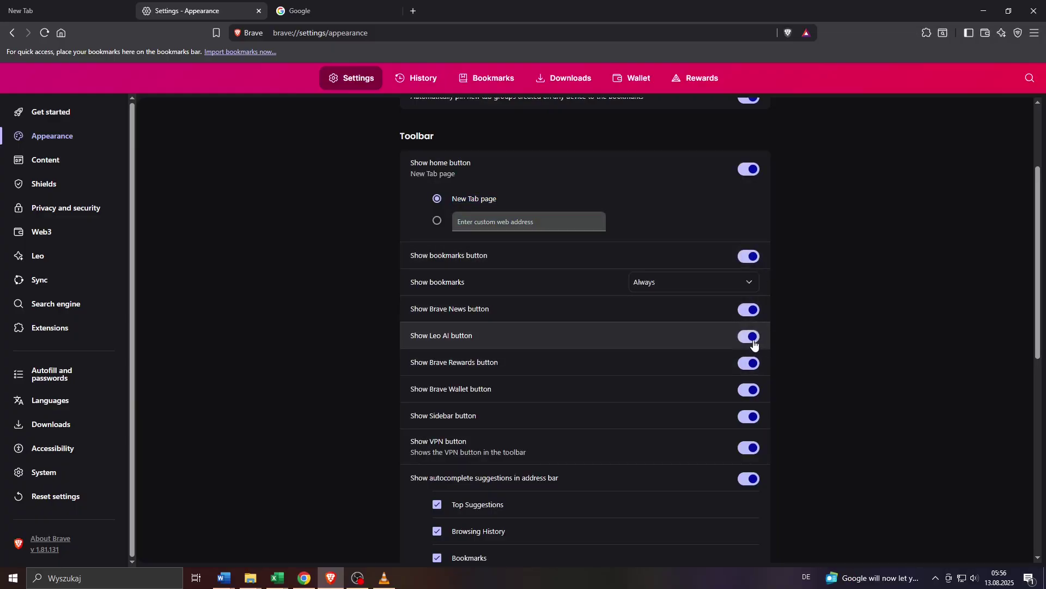
{"action": "left_click", "coordinate": [752, 424]}
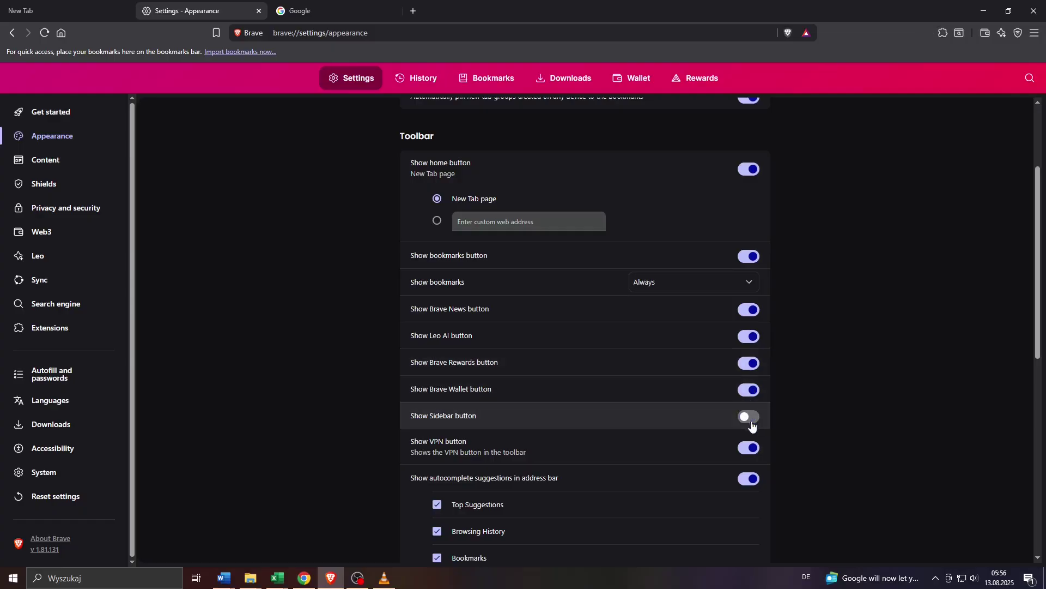
{"action": "left_click", "coordinate": [752, 424]}
{"action": "left_click", "coordinate": [752, 424]}
{"action": "left_click", "coordinate": [753, 424]}
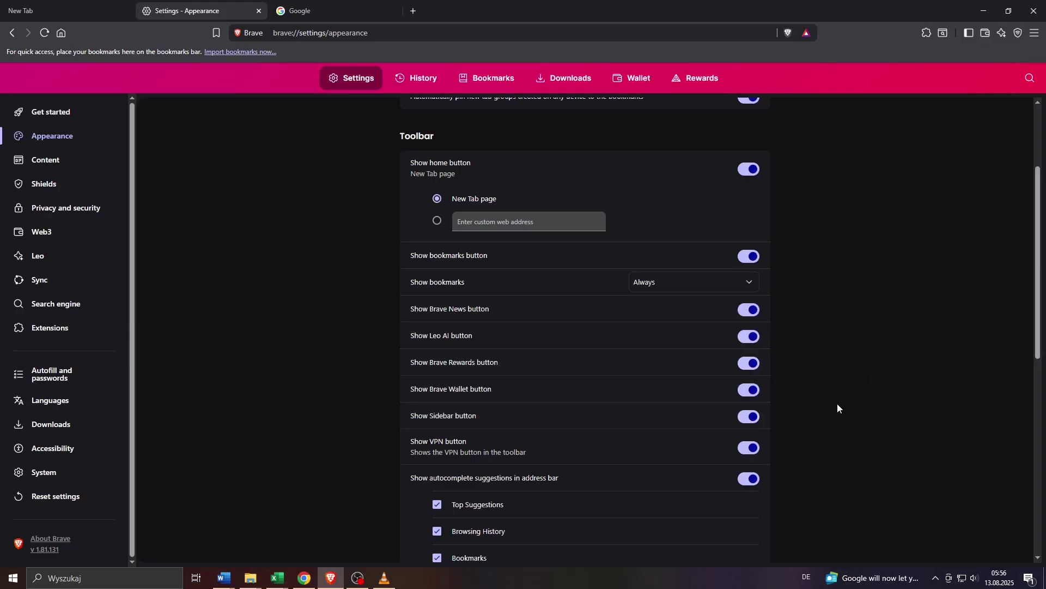
- On the New Tab page, toggle the sidebar open and closed with its toolbar button
{"action": "scroll", "coordinate": [692, 392], "scroll_direction": "down", "scroll_amount": 2}
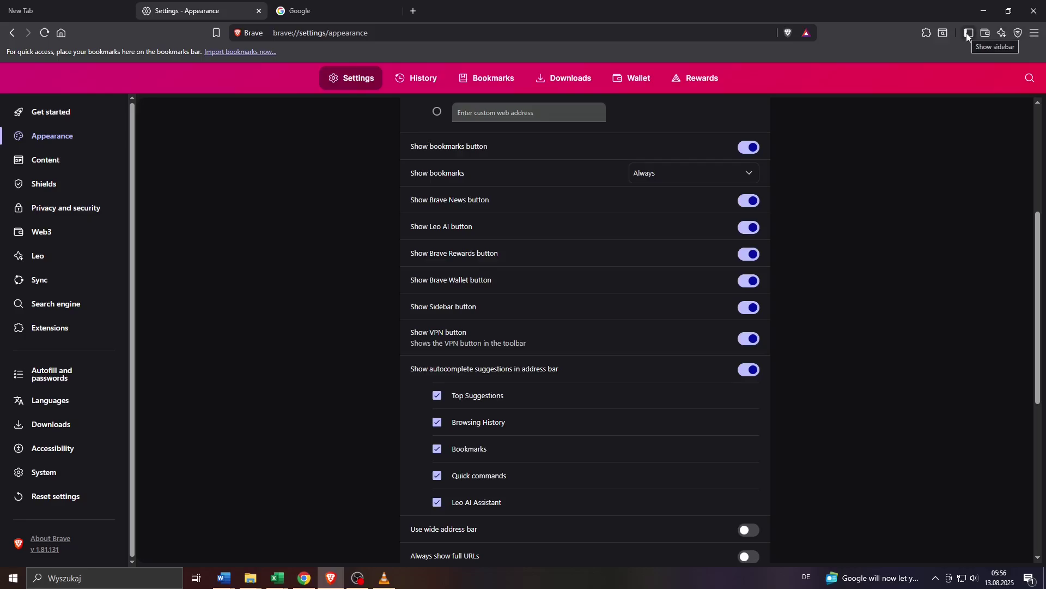
{"action": "key", "text": "ctrl+shift+Tab"}
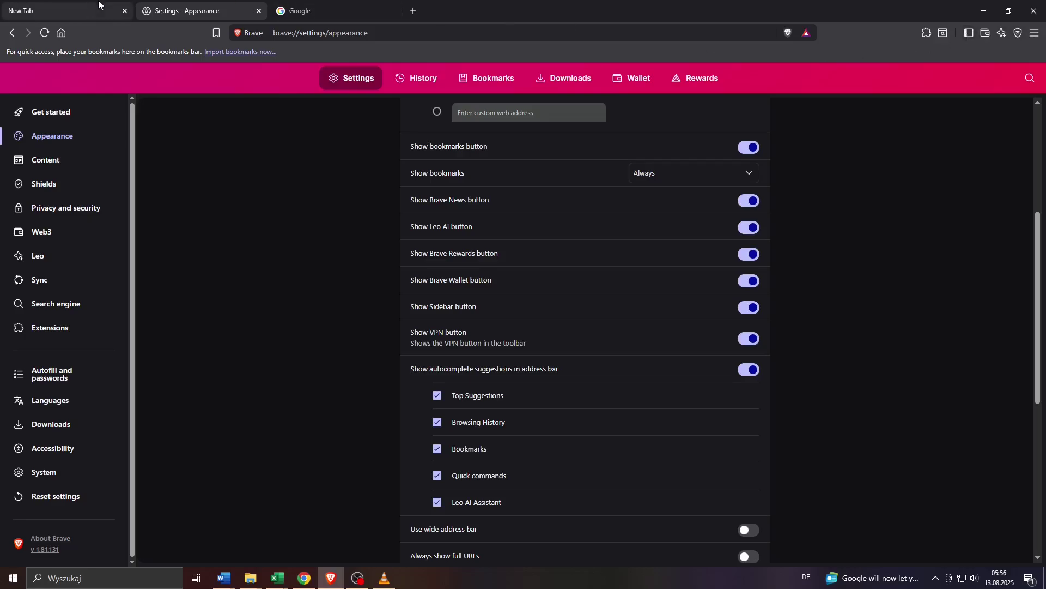
{"action": "left_click", "coordinate": [968, 33]}
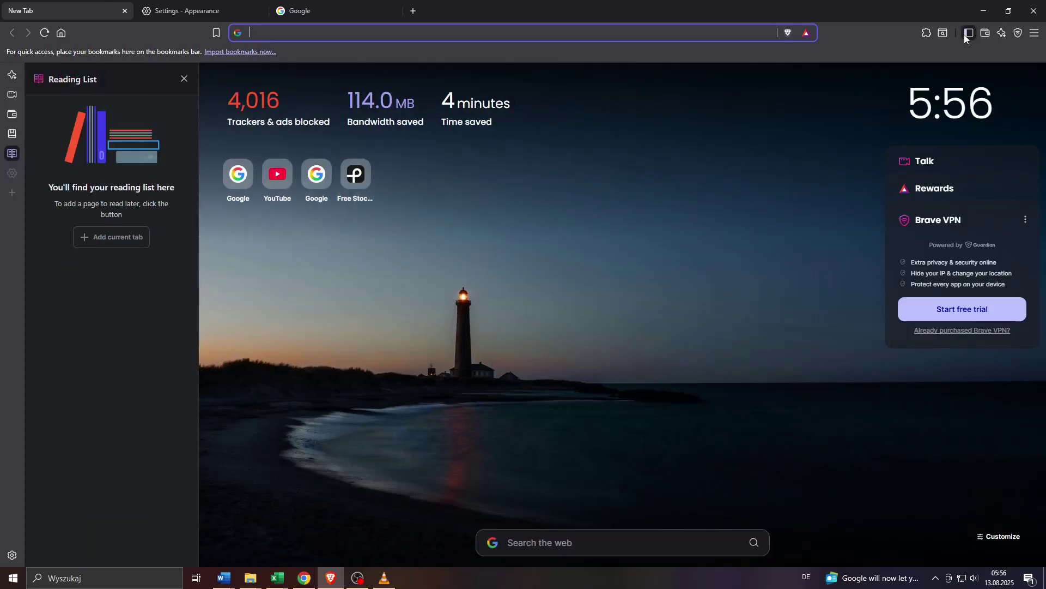
{"action": "left_click", "coordinate": [968, 33]}
{"action": "left_click", "coordinate": [968, 33]}
{"action": "left_click", "coordinate": [965, 33]}
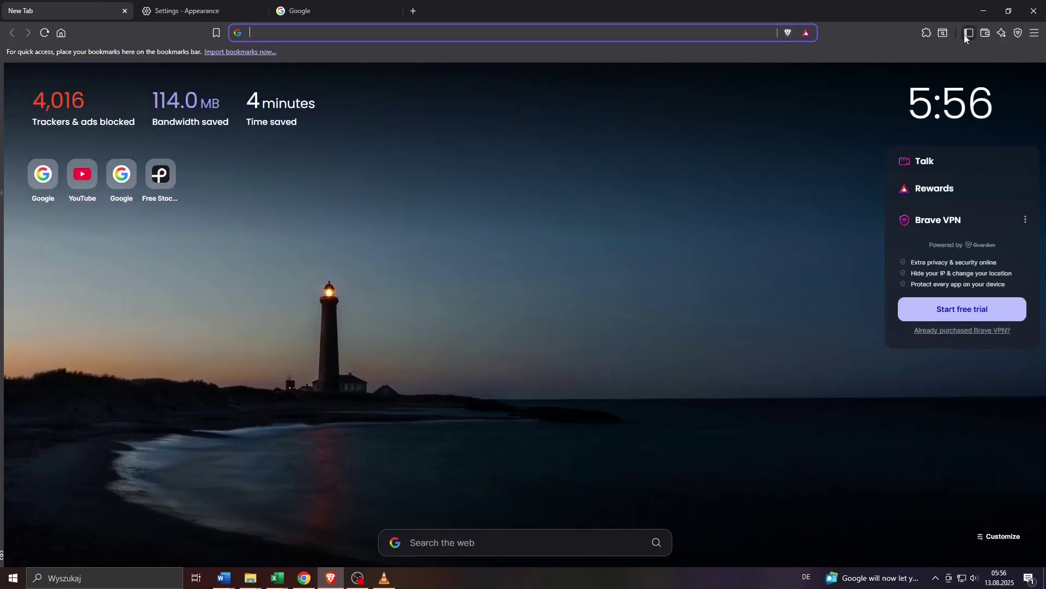
- Keep Show Sidebar on 'On mouseover' and test it at the New Tab's left edge
{"action": "left_click", "coordinate": [224, 12]}
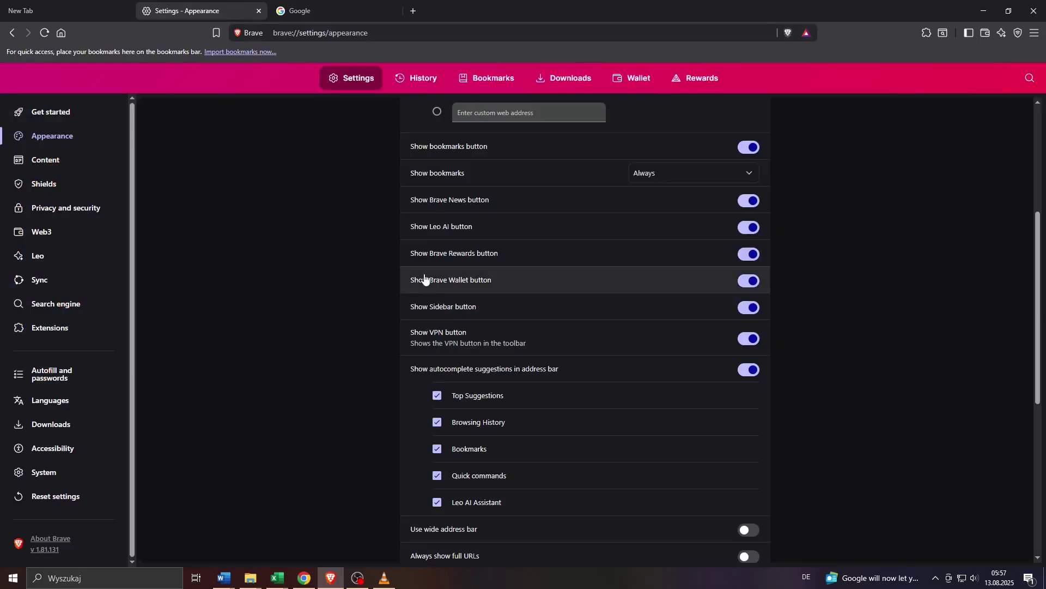
{"action": "scroll", "coordinate": [425, 279], "scroll_direction": "up", "scroll_amount": 2}
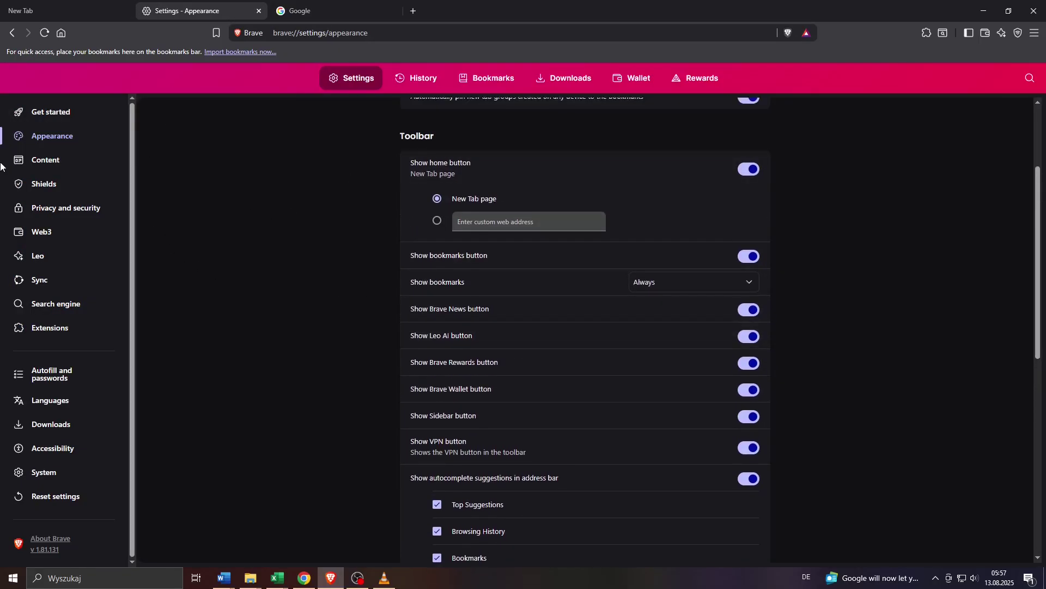
{"action": "scroll", "coordinate": [427, 141], "scroll_direction": "down", "scroll_amount": 9}
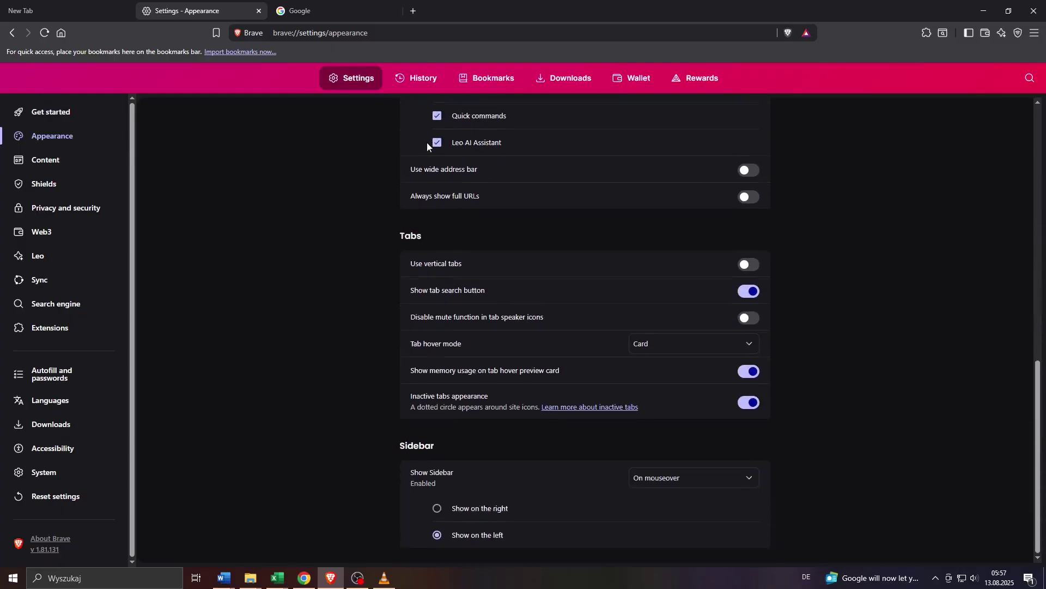
{"action": "left_click", "coordinate": [733, 482]}
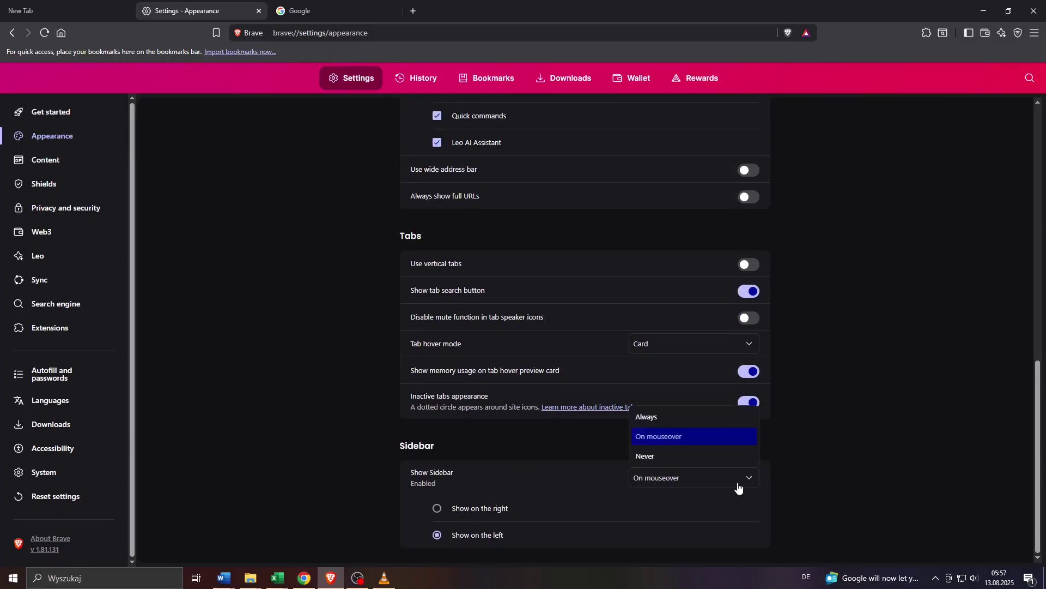
{"action": "left_click", "coordinate": [657, 441]}
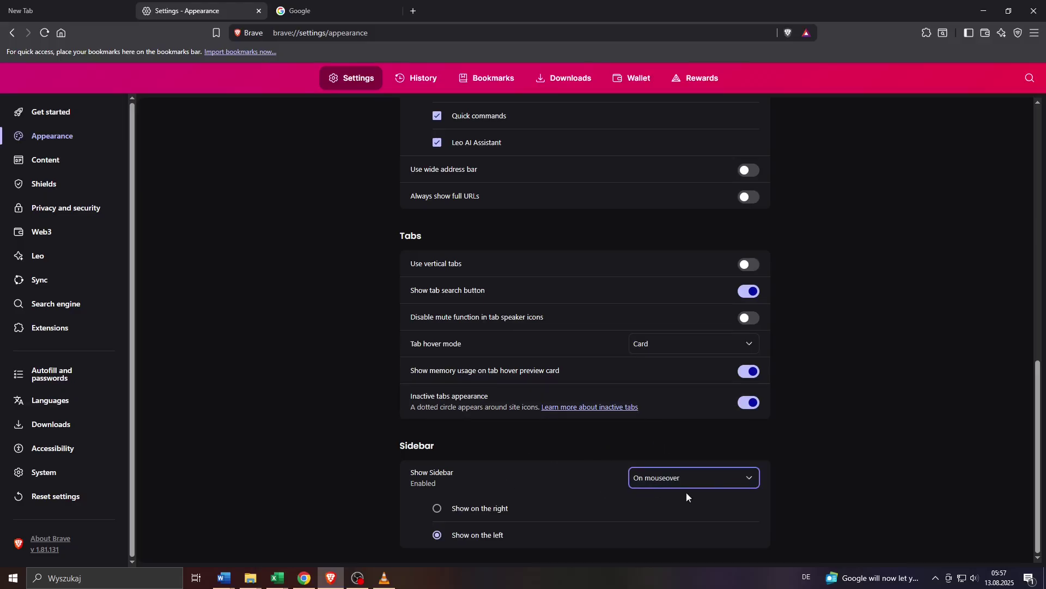
{"action": "left_click", "coordinate": [37, 6]}
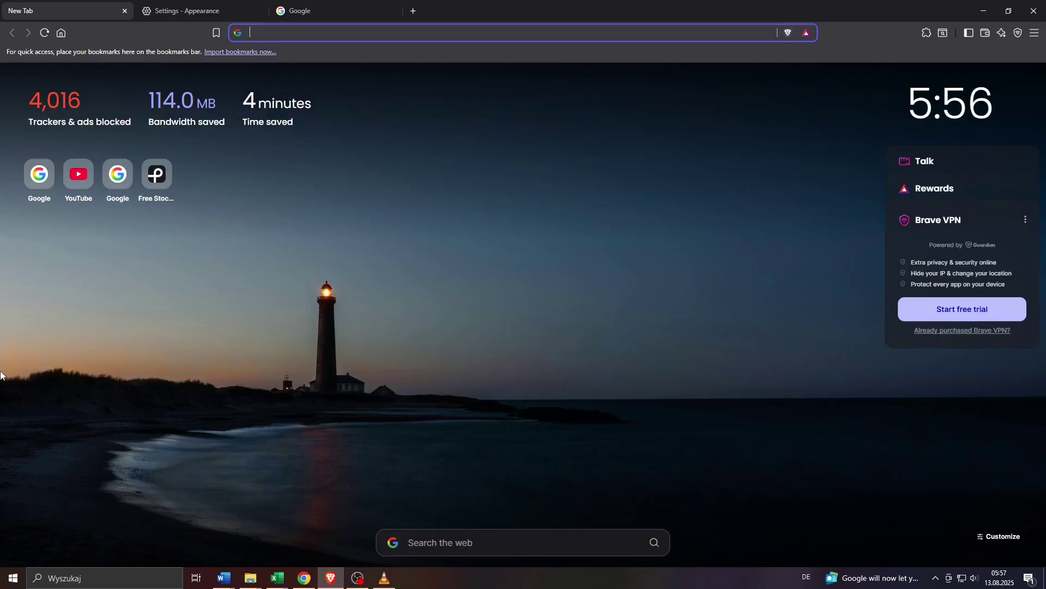
{"action": "mouse_move", "coordinate": [0, 385]}
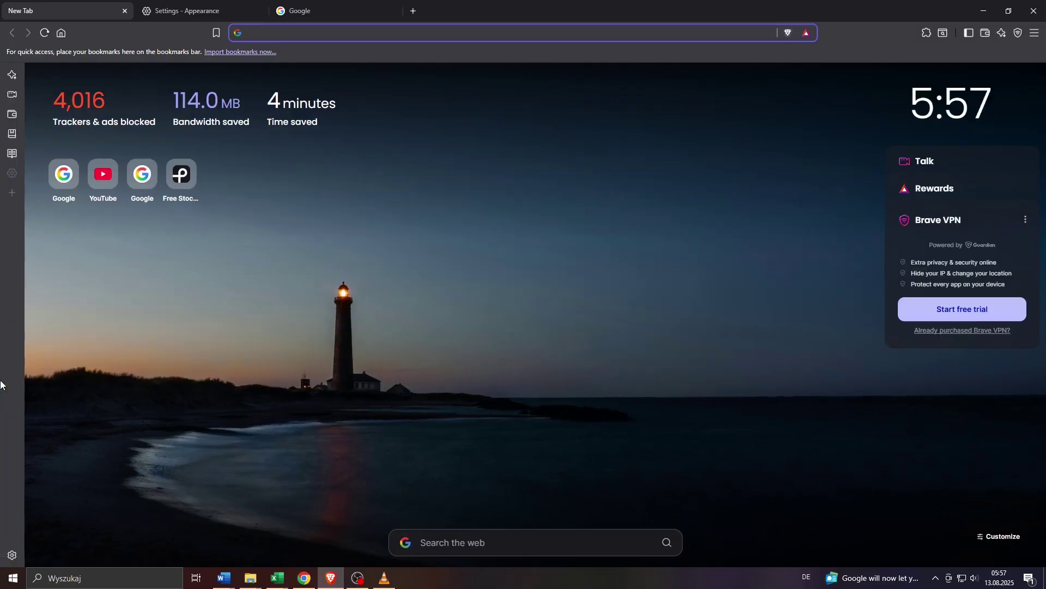
- Set the sidebar to 'Show on the right', then back to 'Show on the left'
{"action": "left_click", "coordinate": [11, 180]}
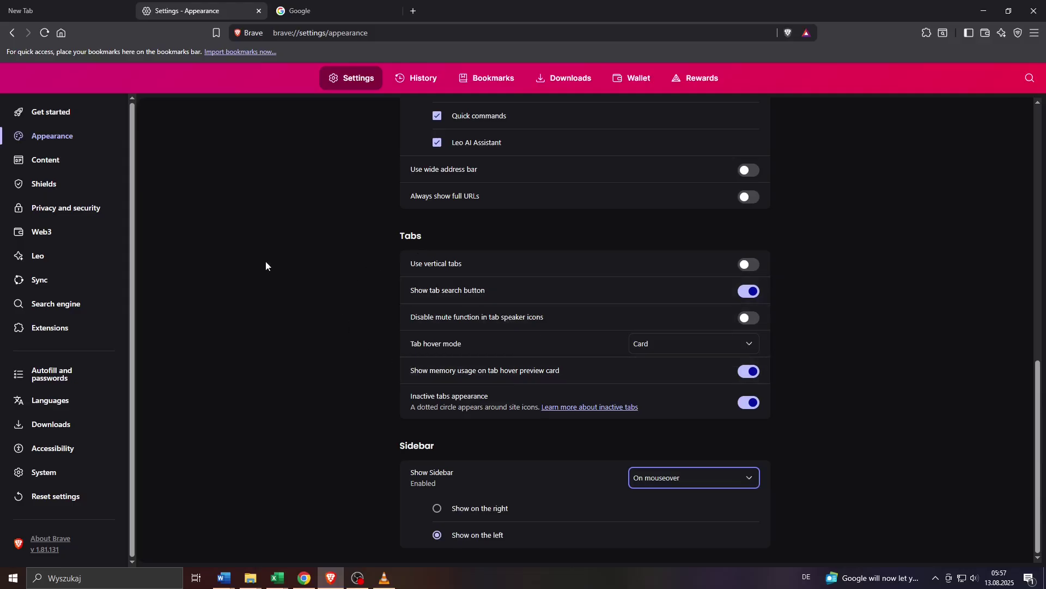
{"action": "left_click", "coordinate": [448, 508]}
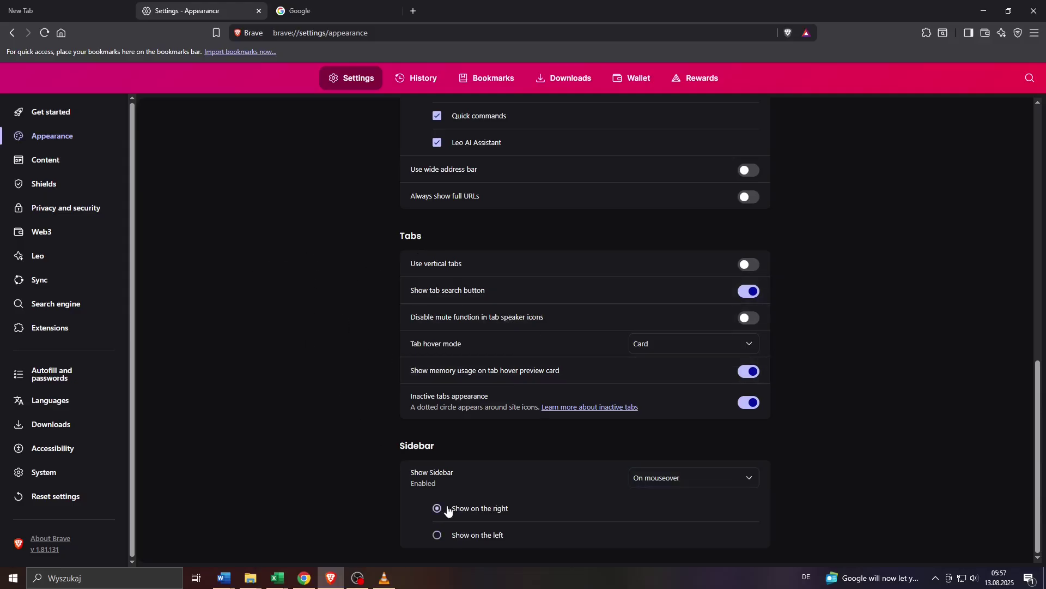
{"action": "left_click", "coordinate": [470, 535]}
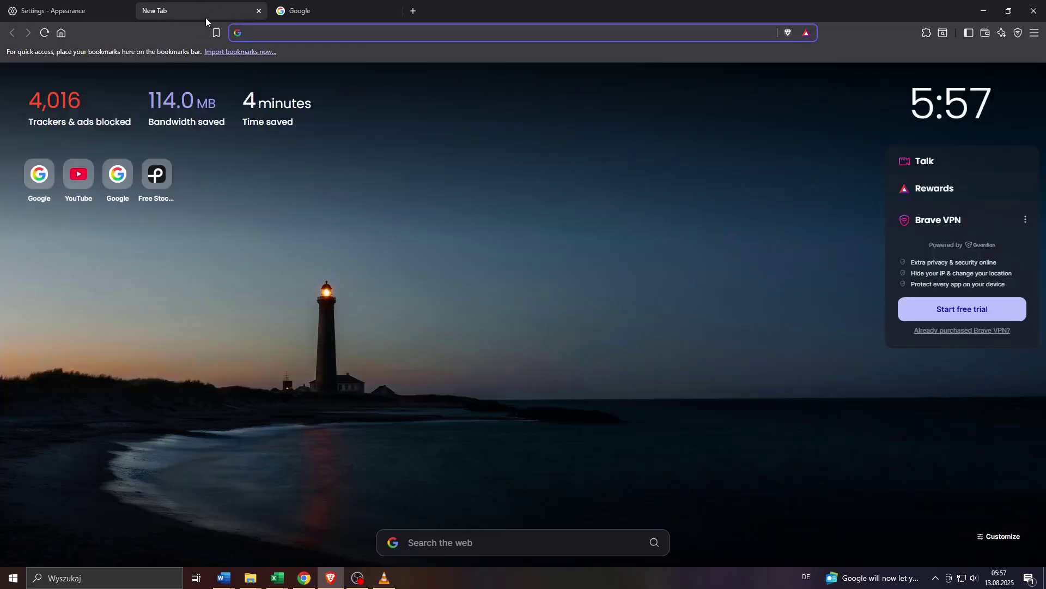
- Open another new tab and switch back and forth between it and the Google tab
{"action": "left_click", "coordinate": [412, 11]}
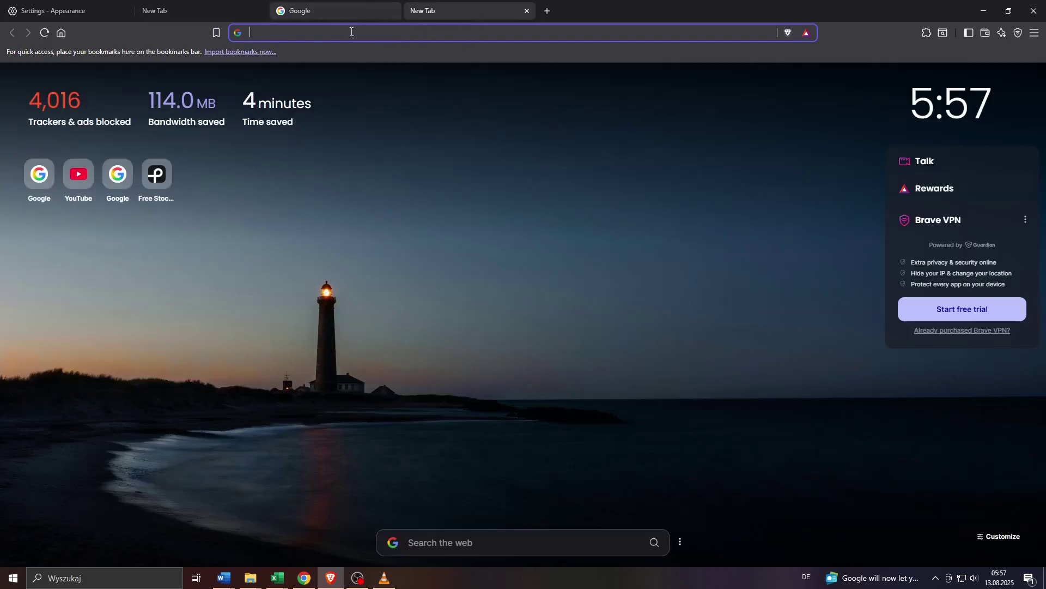
{"action": "left_click", "coordinate": [362, 7]}
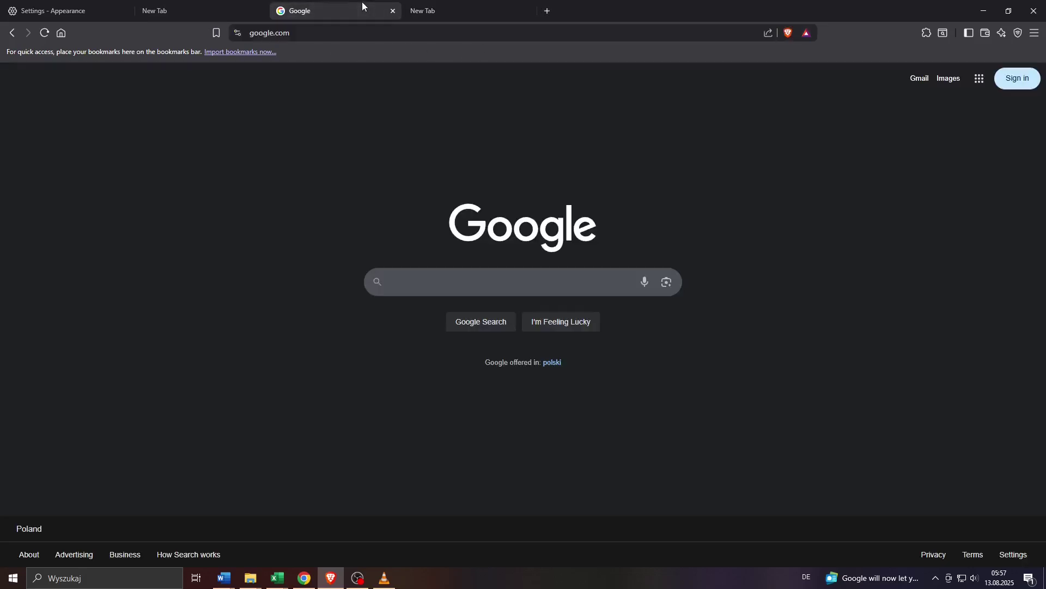
{"action": "left_click", "coordinate": [453, 6]}
{"action": "left_click", "coordinate": [351, 7]}
{"action": "left_click", "coordinate": [444, 4]}
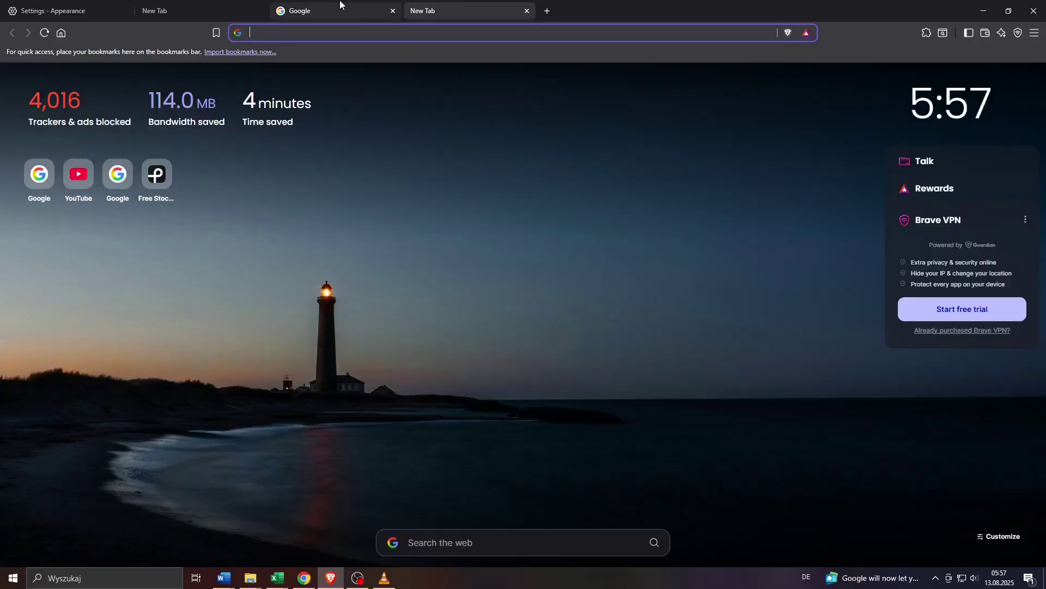
{"action": "left_click", "coordinate": [354, 7]}
{"action": "left_click", "coordinate": [440, 7]}
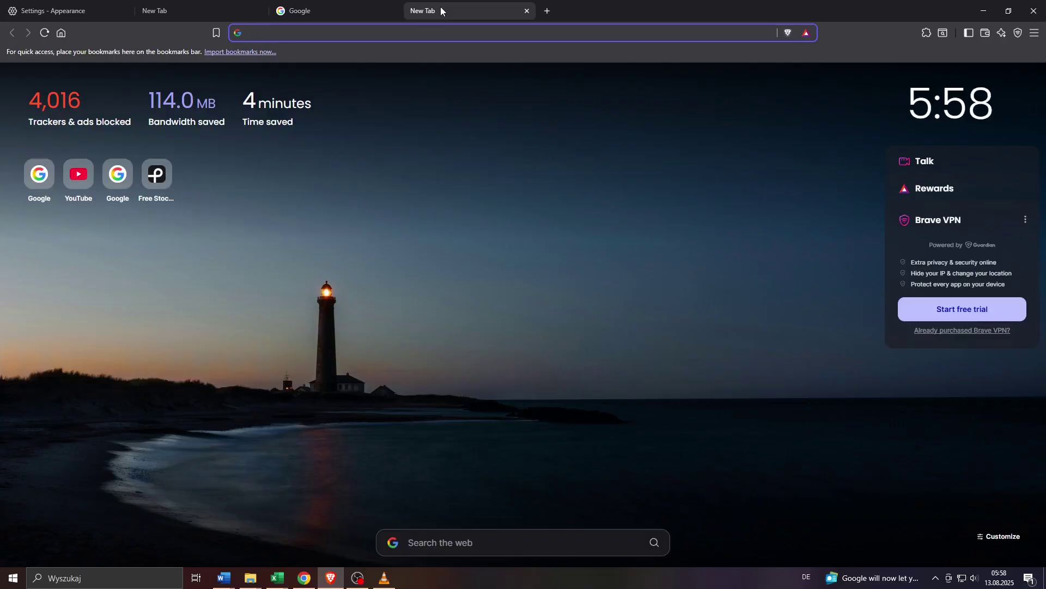
- Show two tabs side by side in split view and move the Google tab one place right
{"action": "right_click", "coordinate": [440, 7]}
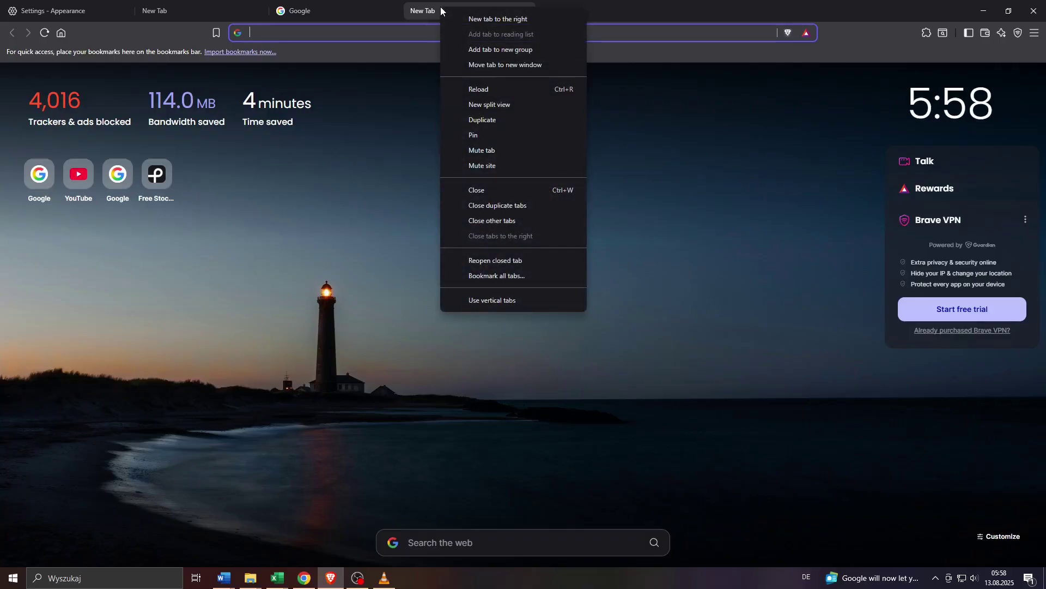
{"action": "right_click", "coordinate": [422, 9]}
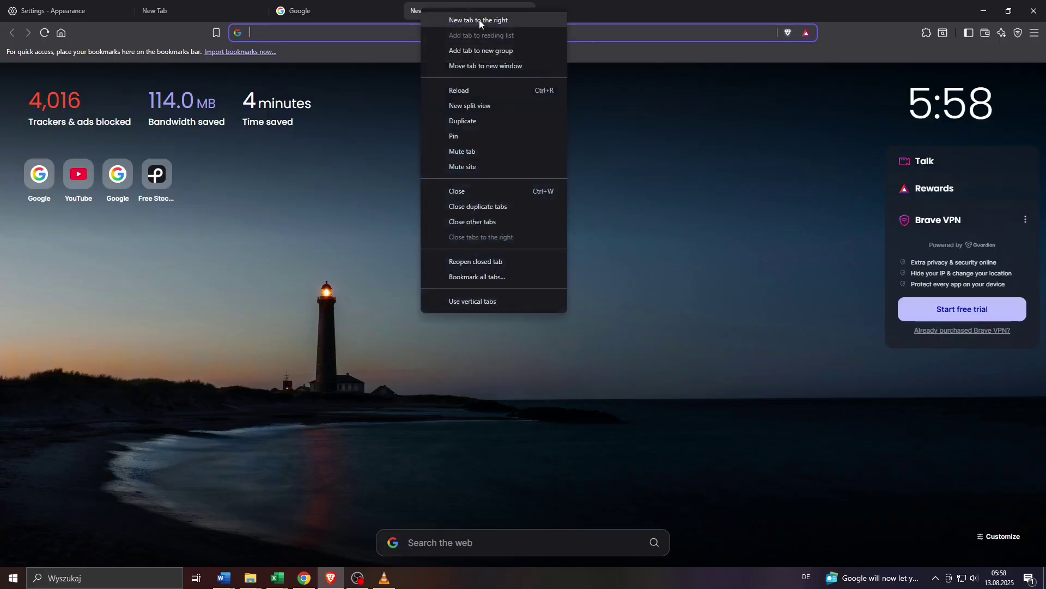
{"action": "left_click", "coordinate": [468, 111]}
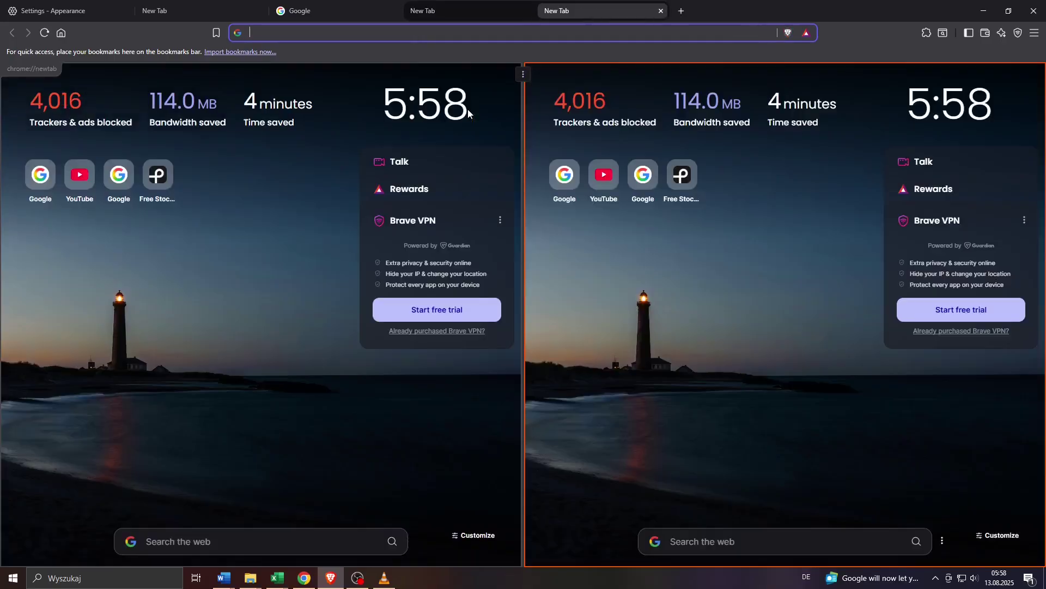
{"action": "left_click_drag", "start_coordinate": [345, 14], "coordinate": [506, 21]}
{"action": "left_click", "coordinate": [563, 16]}
- Split Google beside the last new tab, swap the panes twice, then unsplit the tabs
{"action": "right_click", "coordinate": [479, 13]}
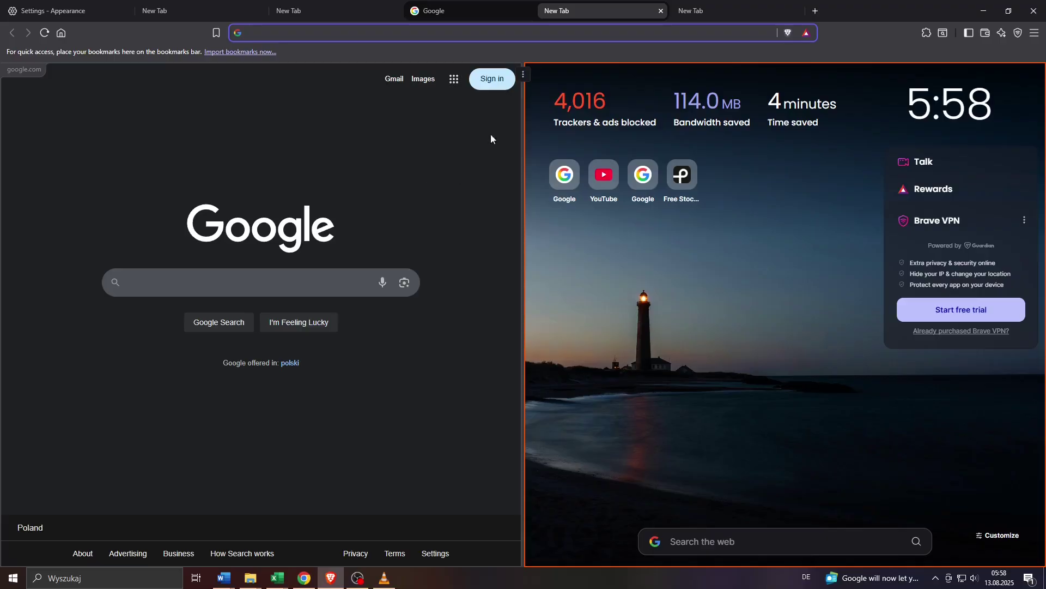
{"action": "left_click", "coordinate": [523, 75]}
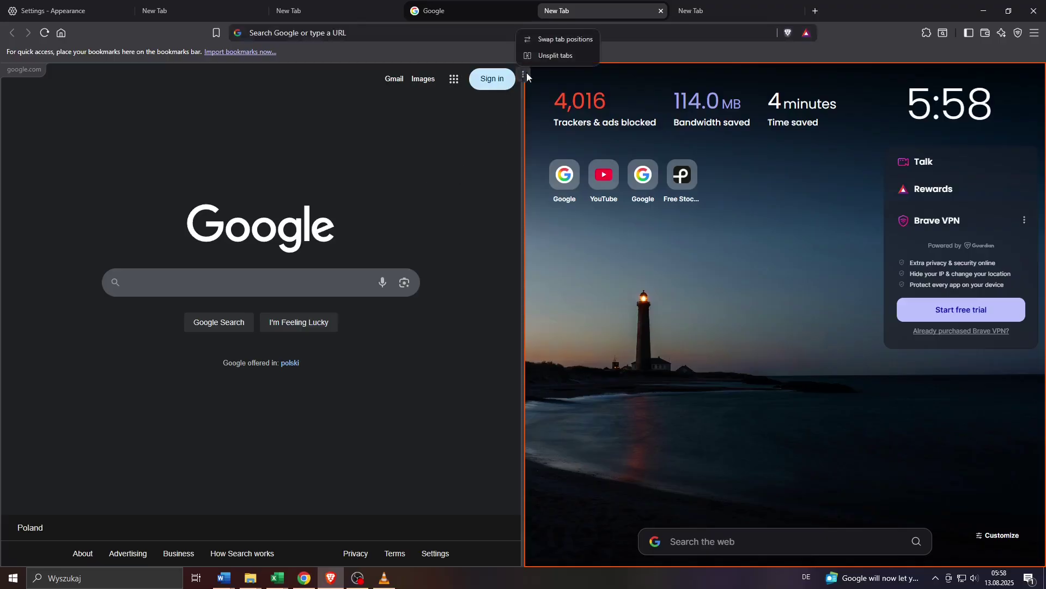
{"action": "left_click", "coordinate": [565, 39]}
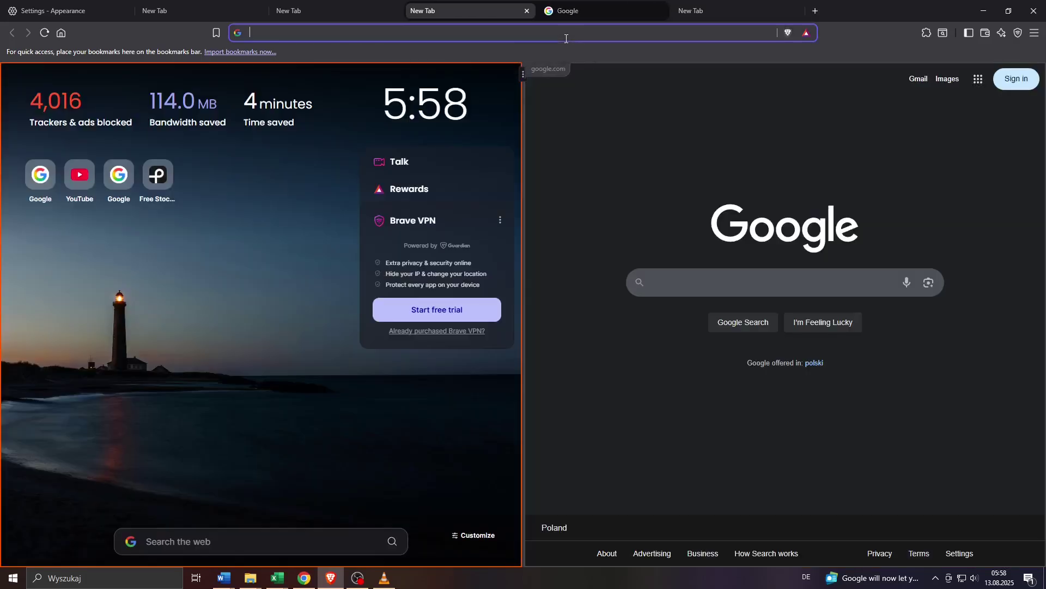
{"action": "left_click", "coordinate": [523, 75]}
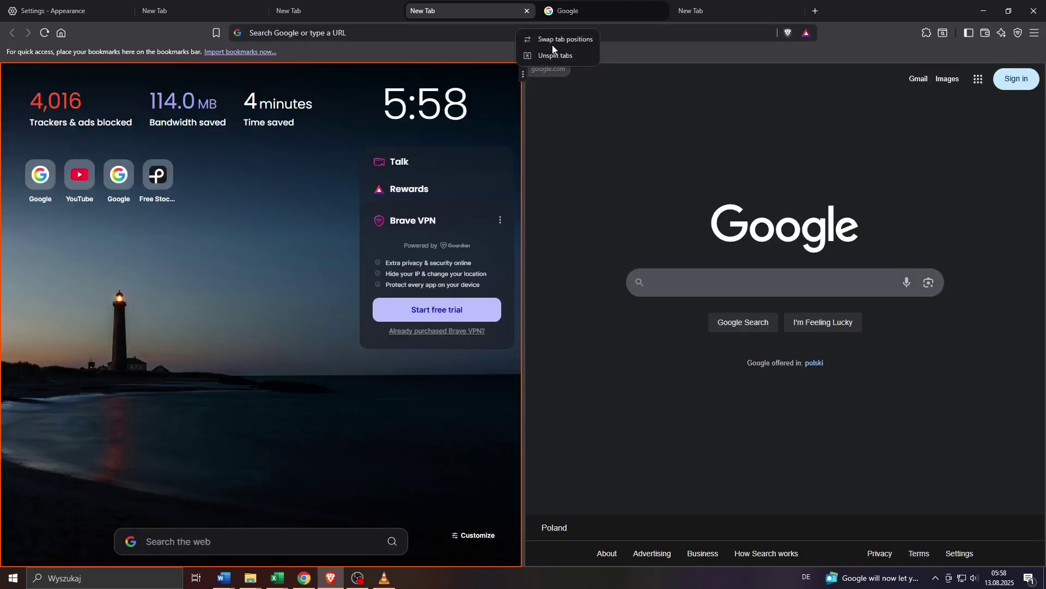
{"action": "left_click", "coordinate": [552, 43]}
{"action": "left_click", "coordinate": [523, 75]}
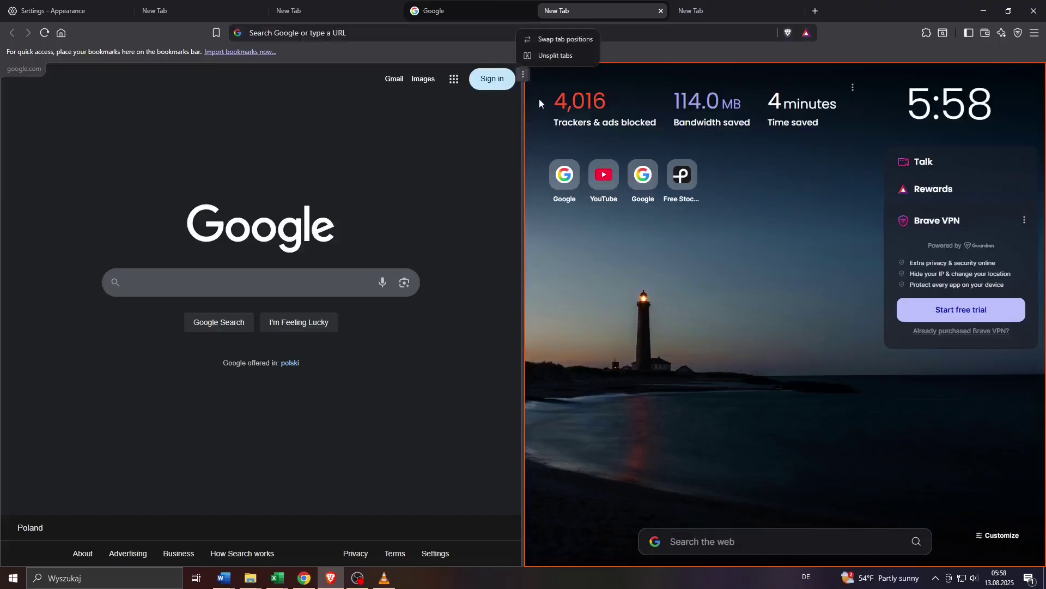
{"action": "left_click", "coordinate": [554, 55]}
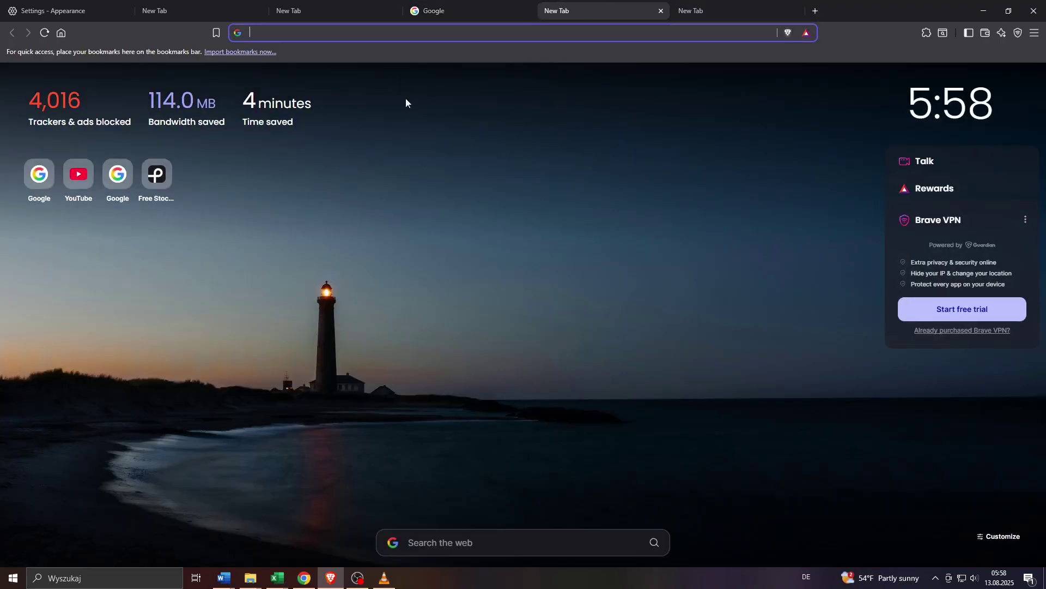
- Bookmark the Google page in the Bookmarks folder and open it from the bookmarks bar
{"action": "key", "text": "ctrl+shift+Tab"}
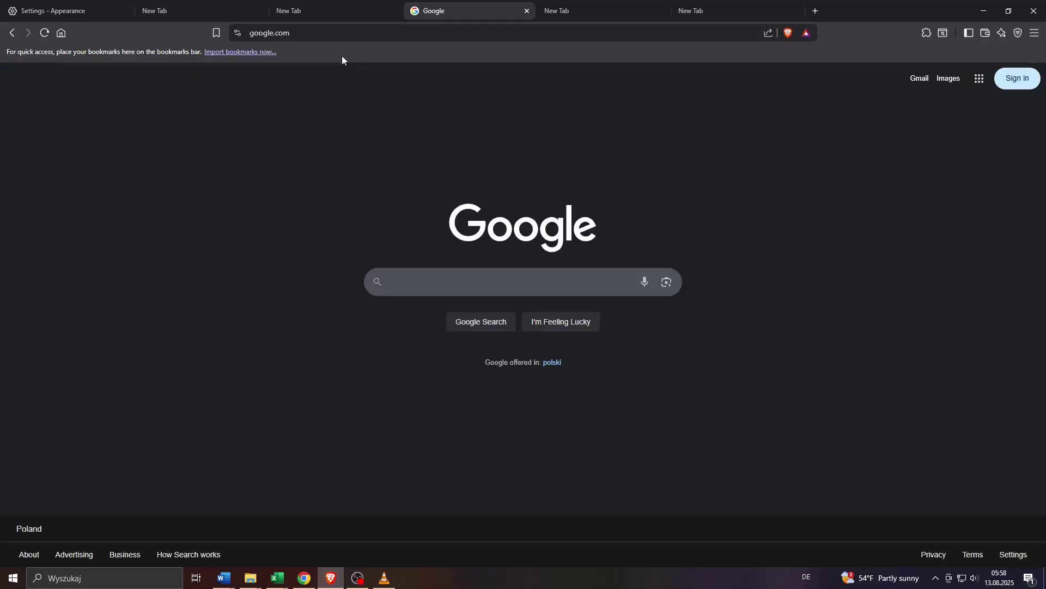
{"action": "right_click", "coordinate": [347, 59]}
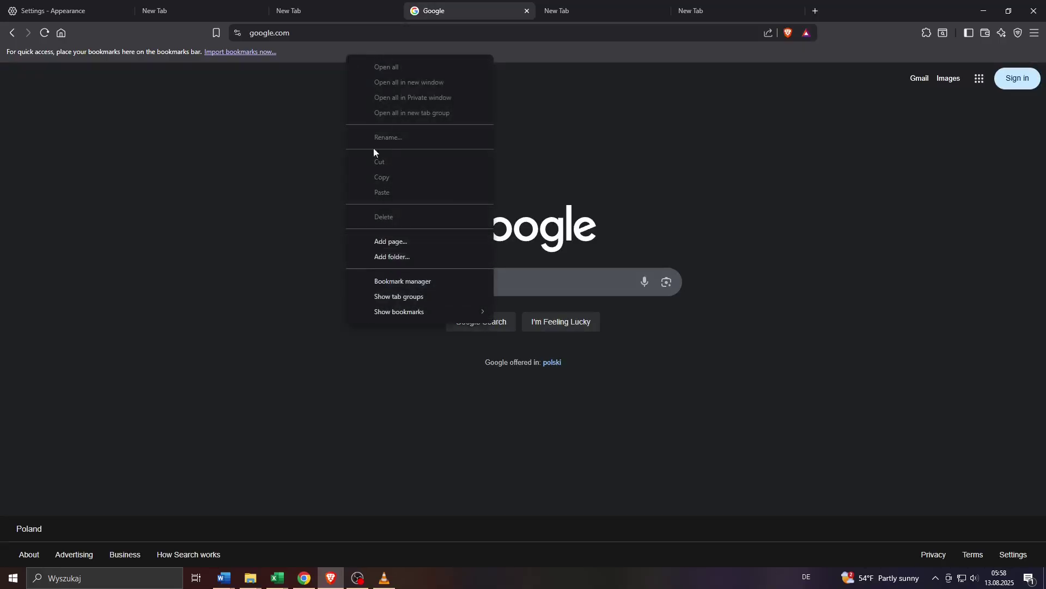
{"action": "left_click", "coordinate": [327, 64]}
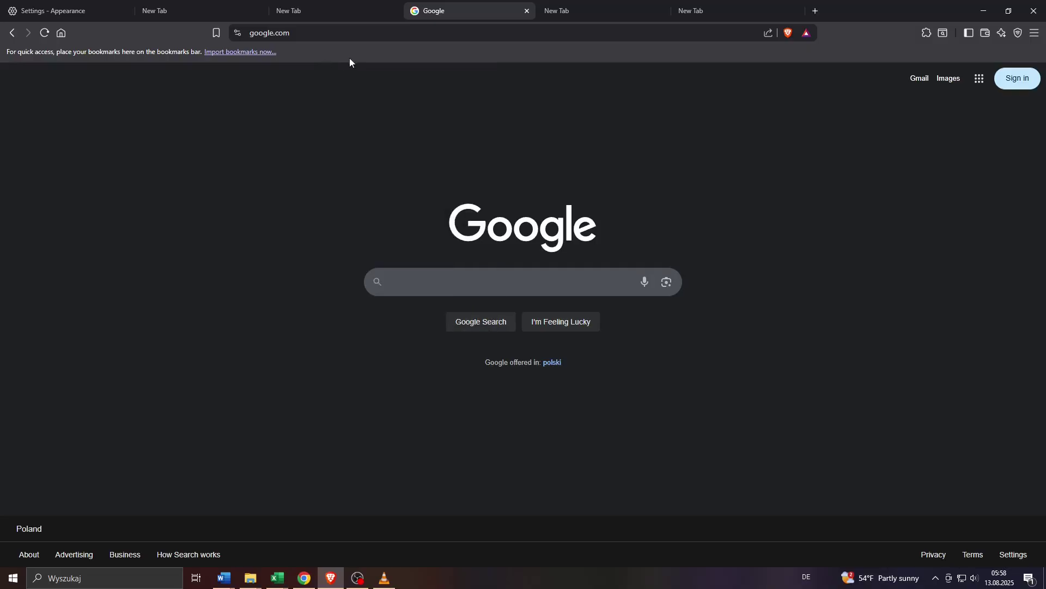
{"action": "left_click", "coordinate": [220, 36]}
{"action": "left_click", "coordinate": [369, 84]}
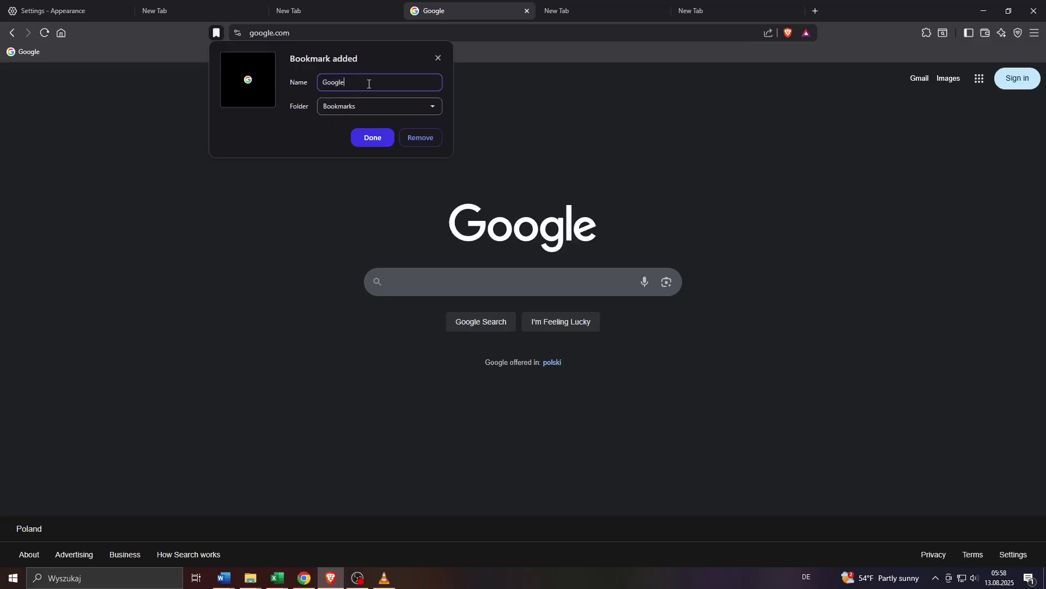
{"action": "double_click", "coordinate": [369, 84]}
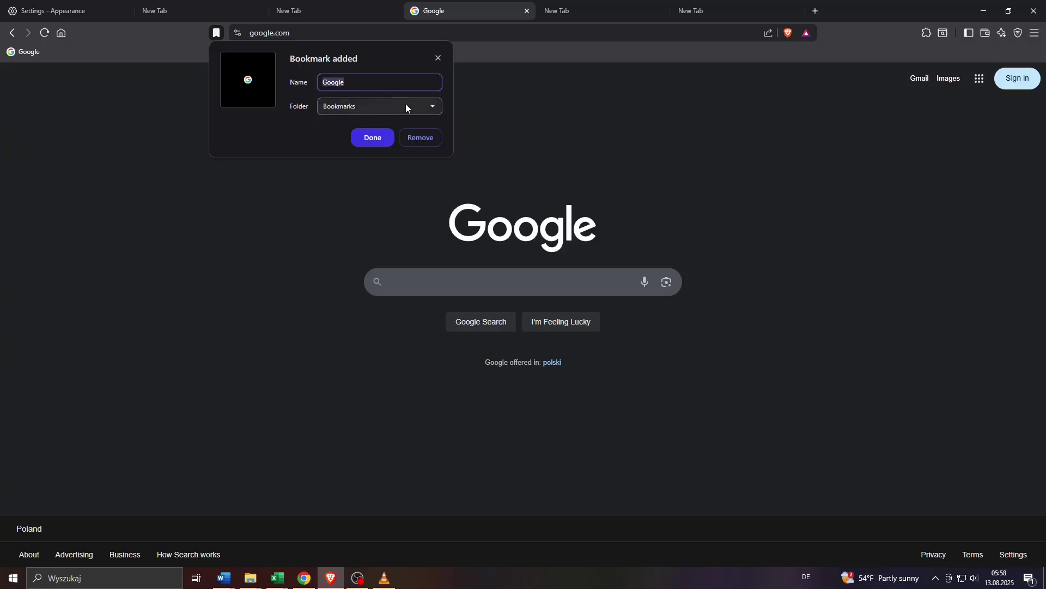
{"action": "left_click", "coordinate": [435, 105]}
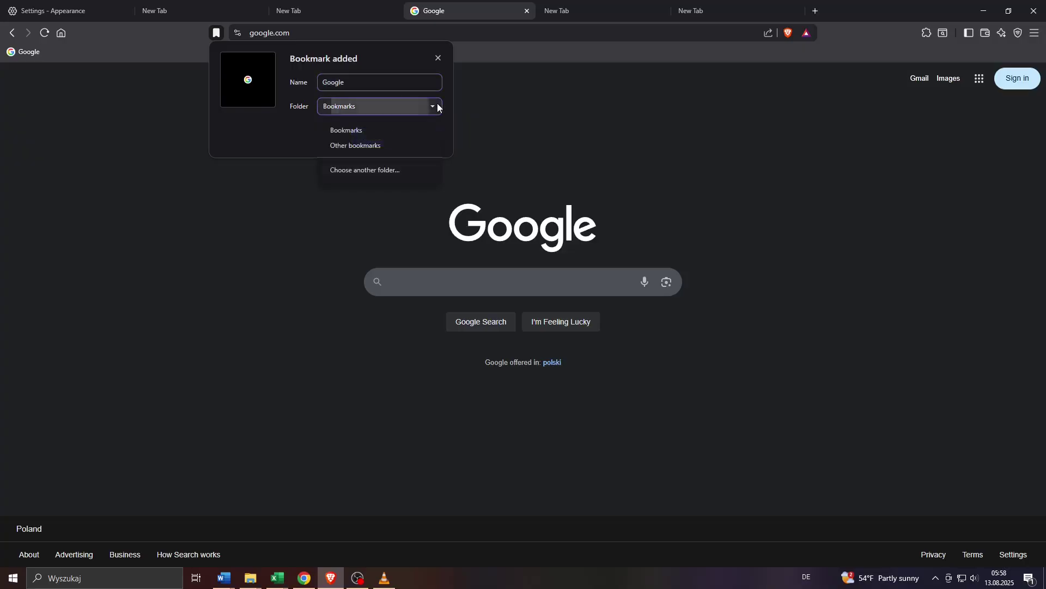
{"action": "left_click", "coordinate": [385, 54]}
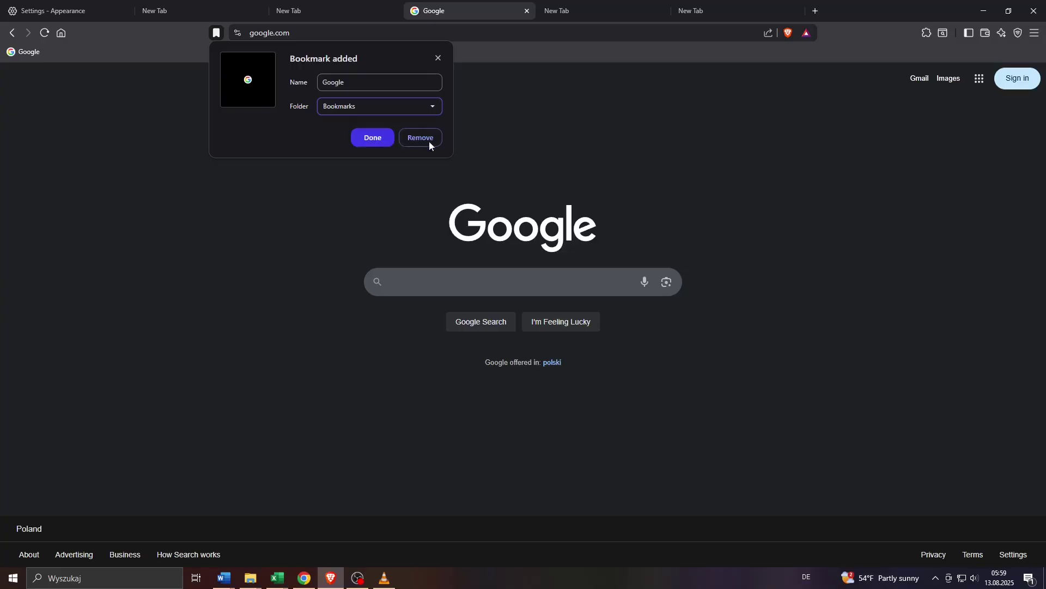
{"action": "left_click", "coordinate": [383, 140]}
{"action": "left_click", "coordinate": [25, 52]}
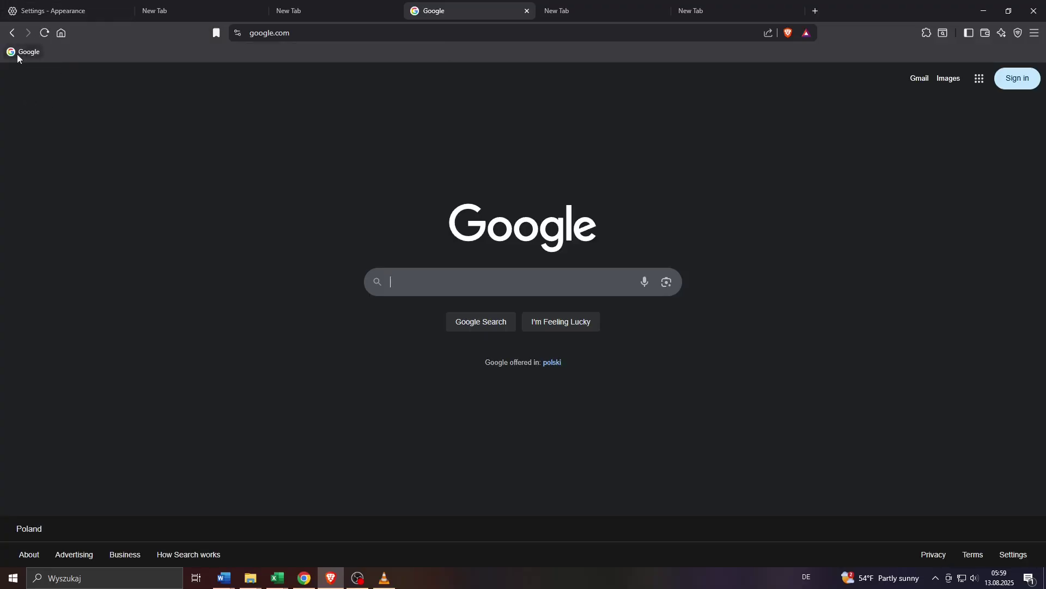
- Delete the Google bookmark in the Bookmark manager, then go to a New Tab page
{"action": "right_click", "coordinate": [250, 61]}
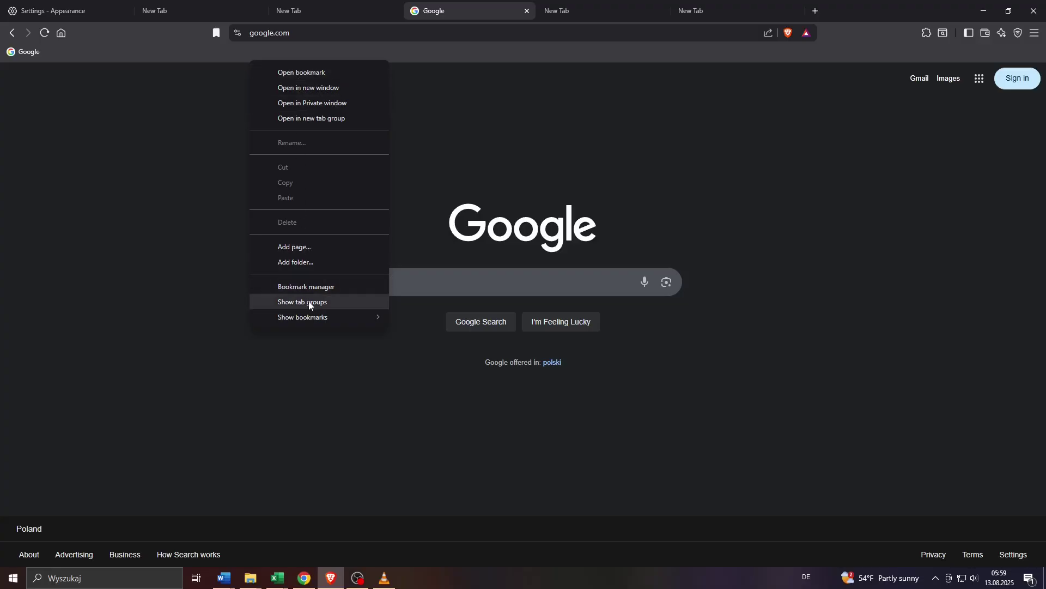
{"action": "mouse_move", "coordinate": [309, 314]}
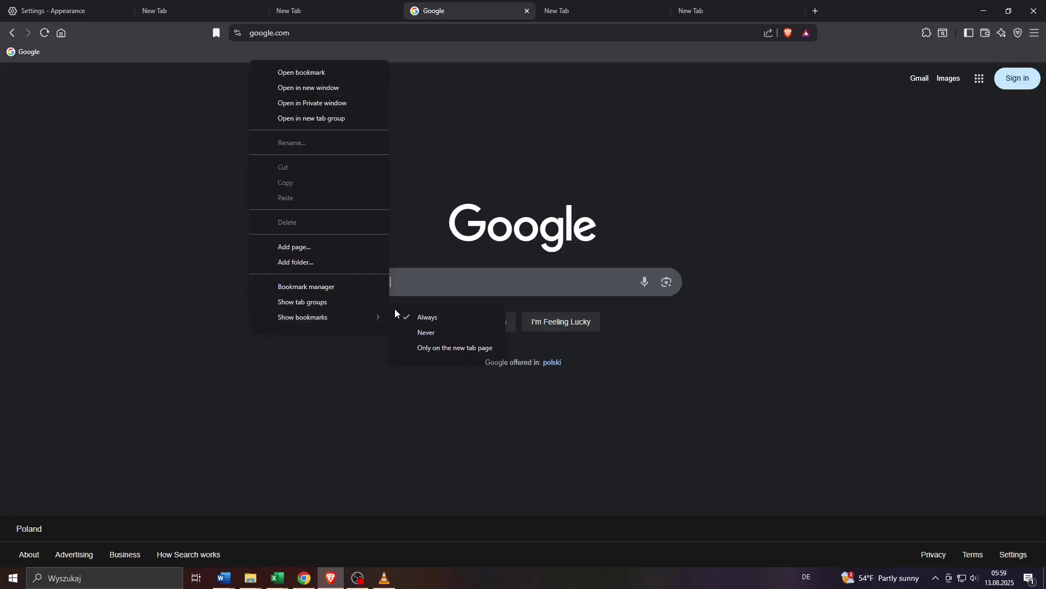
{"action": "left_click", "coordinate": [334, 286]}
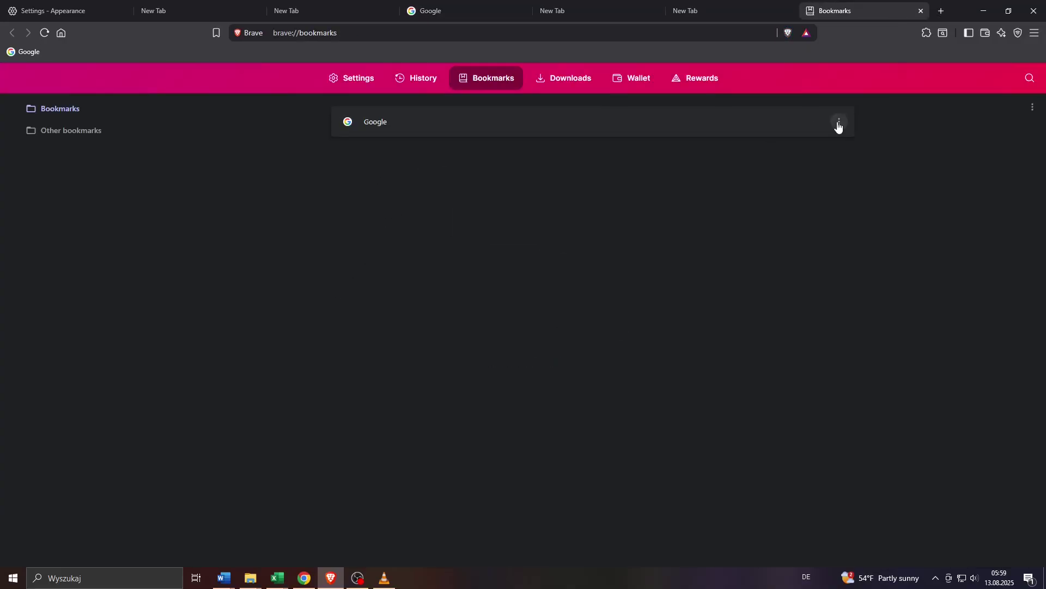
{"action": "left_click", "coordinate": [839, 122]}
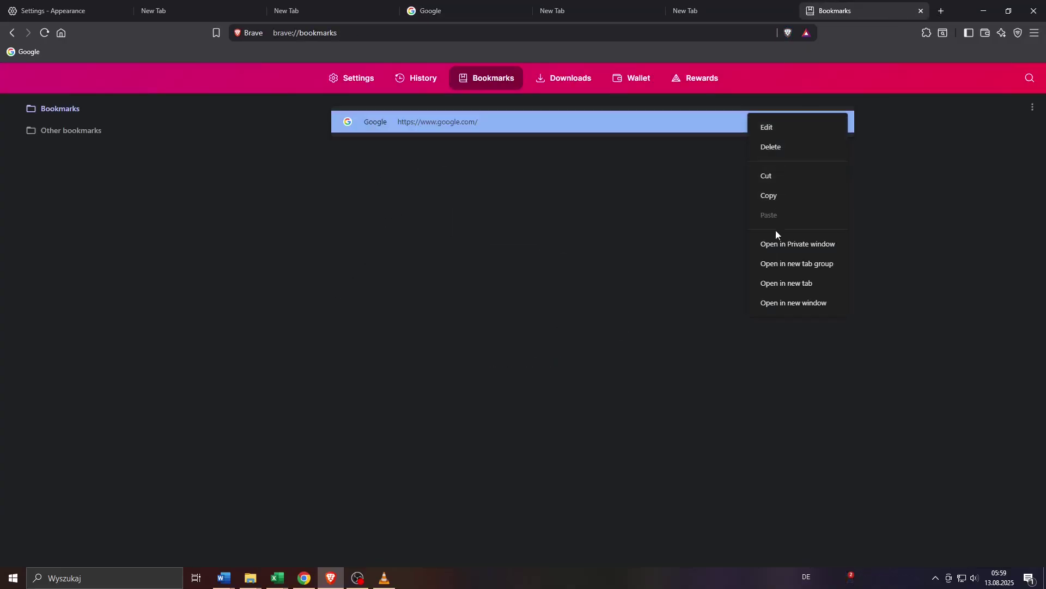
{"action": "left_click", "coordinate": [773, 146]}
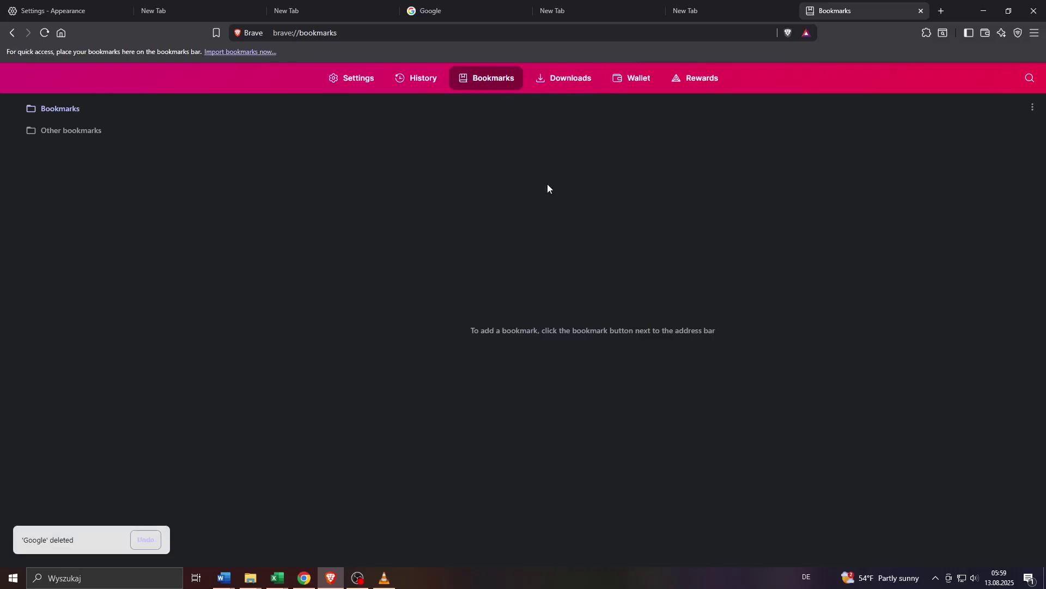
{"action": "left_click", "coordinate": [306, 8]}
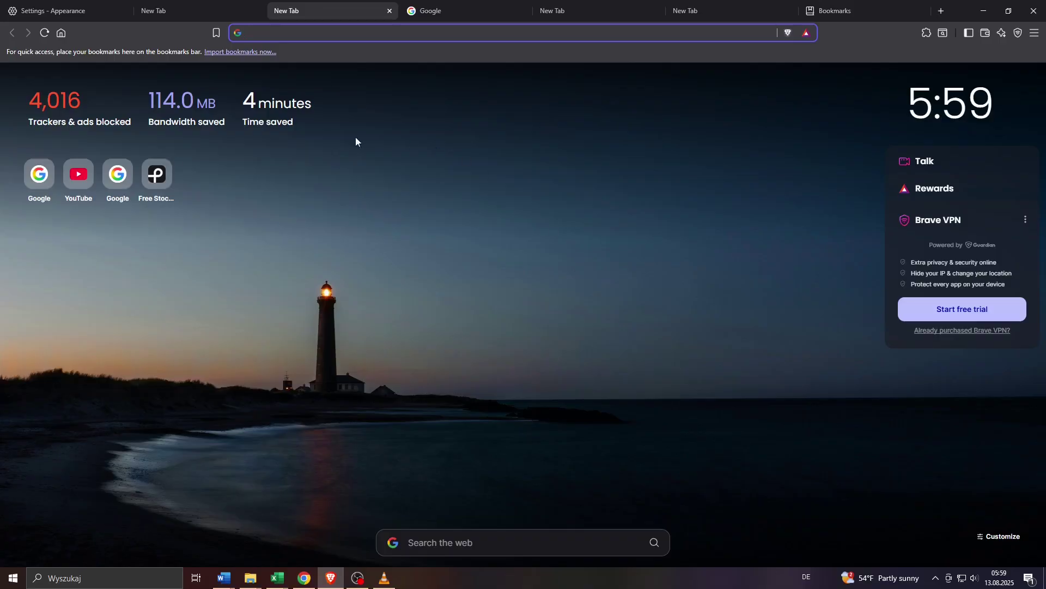
- In Appearance settings, try Brave colors Dark, then Light, then set it to Same as Windows
{"action": "left_click", "coordinate": [164, 10]}
{"action": "left_click", "coordinate": [90, 6]}
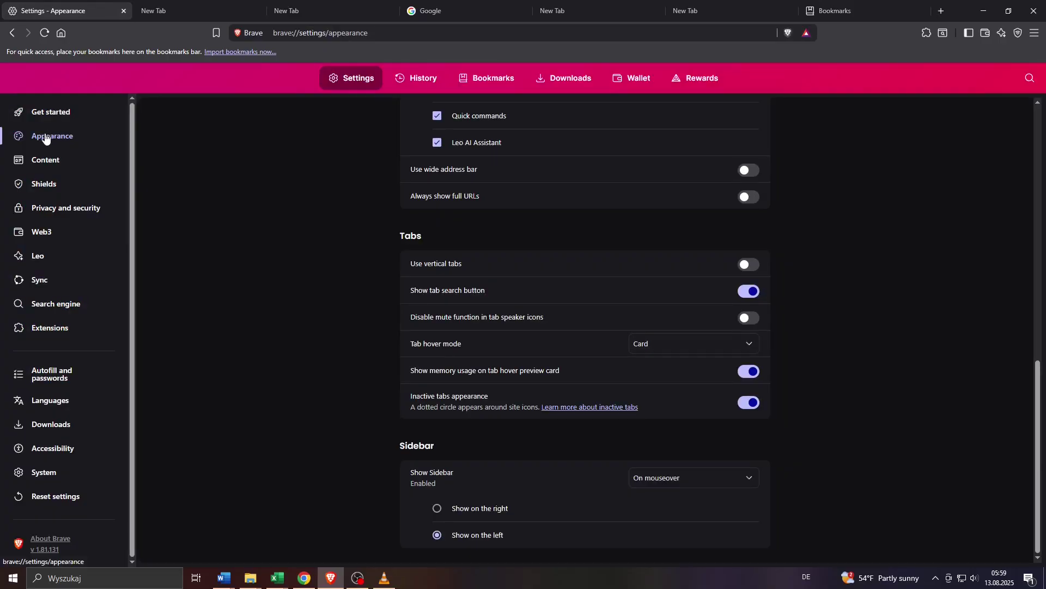
{"action": "scroll", "coordinate": [317, 237], "scroll_direction": "up", "scroll_amount": 10}
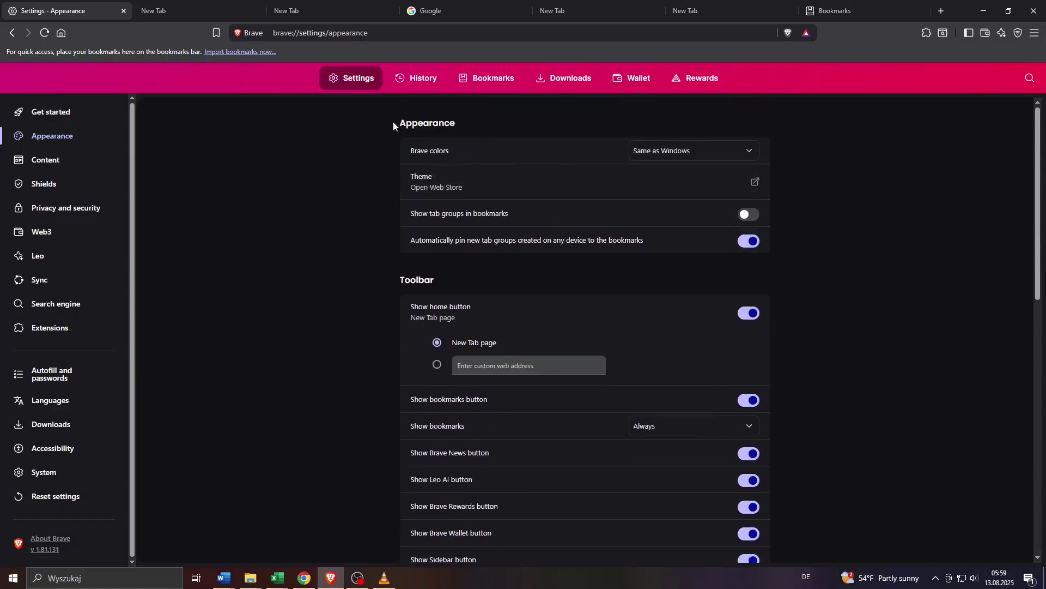
{"action": "left_click_drag", "start_coordinate": [394, 120], "coordinate": [538, 161]}
{"action": "left_click", "coordinate": [506, 125]}
{"action": "left_click_drag", "start_coordinate": [439, 155], "coordinate": [418, 153]}
{"action": "left_click", "coordinate": [681, 151]}
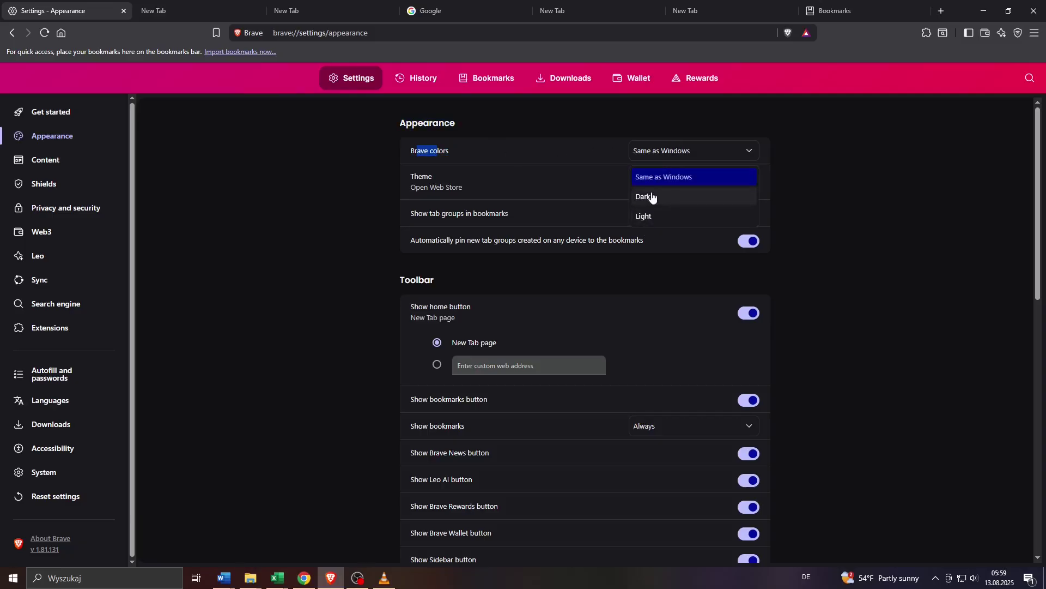
{"action": "left_click", "coordinate": [649, 197]}
{"action": "left_click", "coordinate": [663, 151]}
{"action": "left_click", "coordinate": [651, 216]}
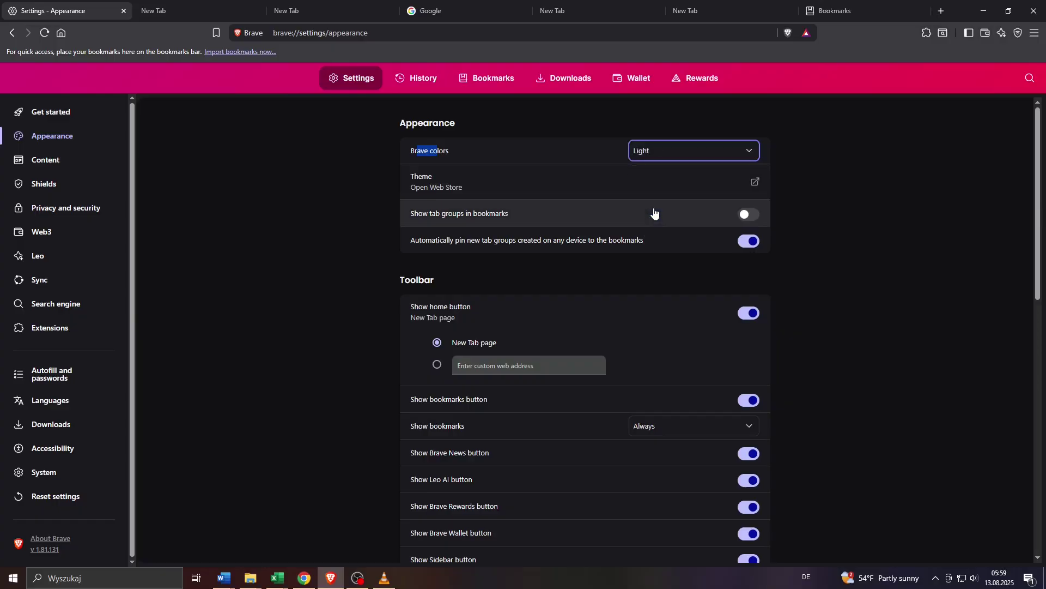
{"action": "left_click", "coordinate": [663, 154]}
{"action": "left_click", "coordinate": [657, 180]}
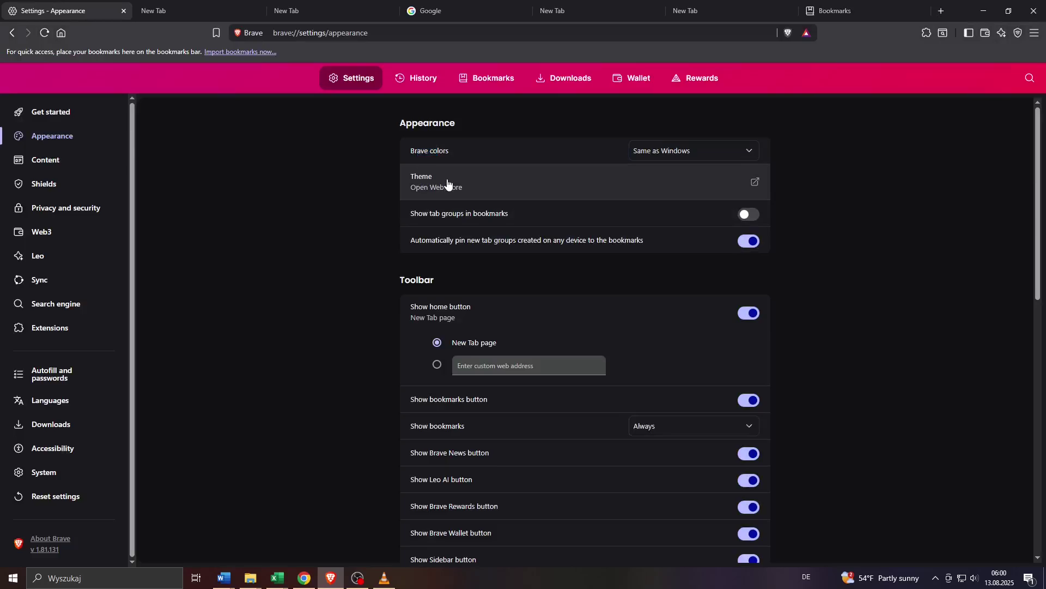
- Open the Chrome Web Store from Theme, then return to the Appearance settings
{"action": "left_click", "coordinate": [447, 180]}
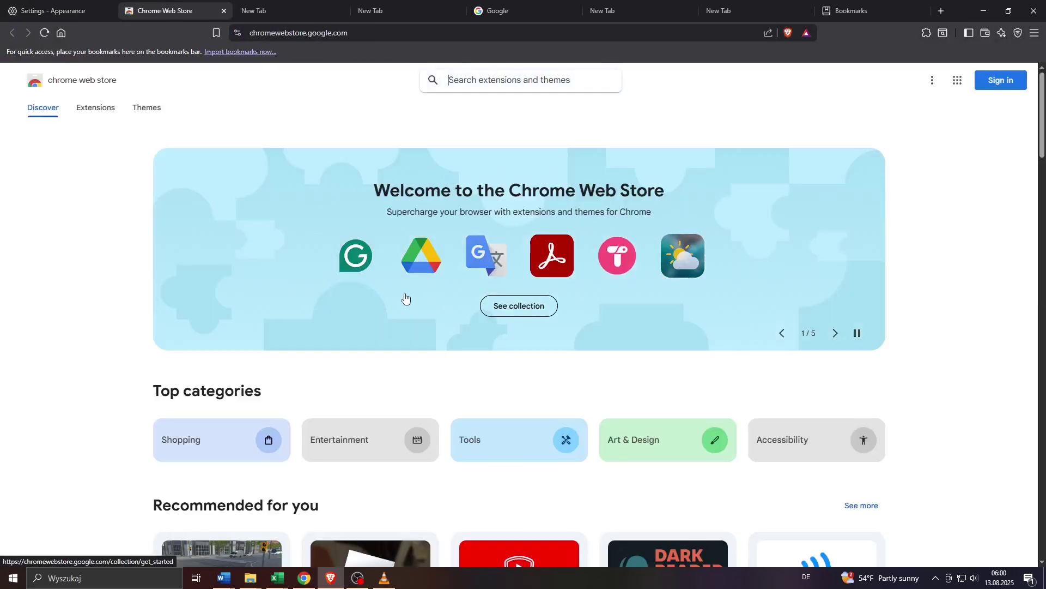
{"action": "left_click", "coordinate": [74, 6]}
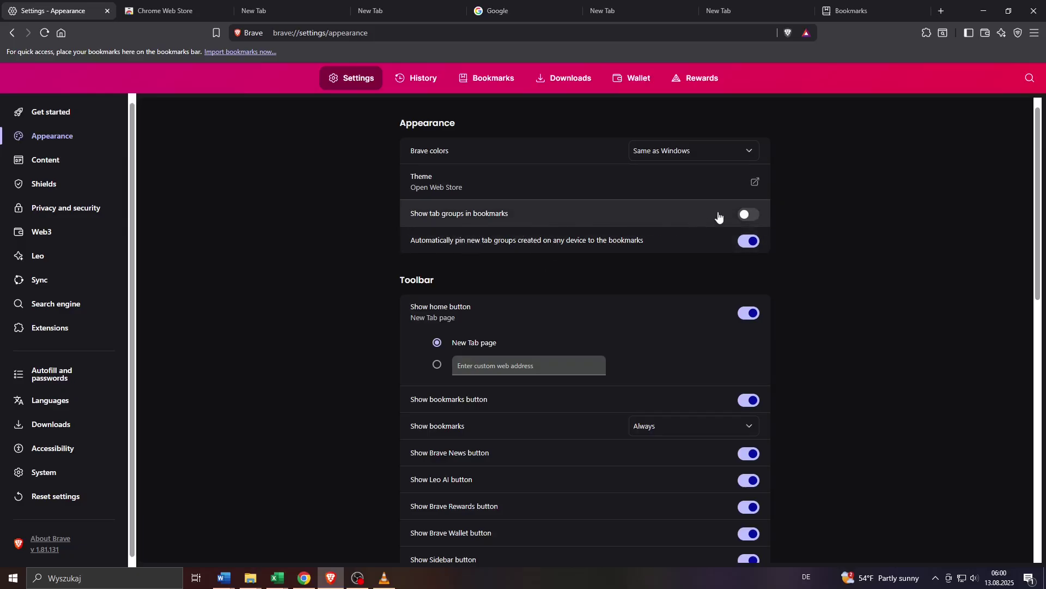
{"action": "scroll", "coordinate": [545, 218], "scroll_direction": "down", "scroll_amount": 1}
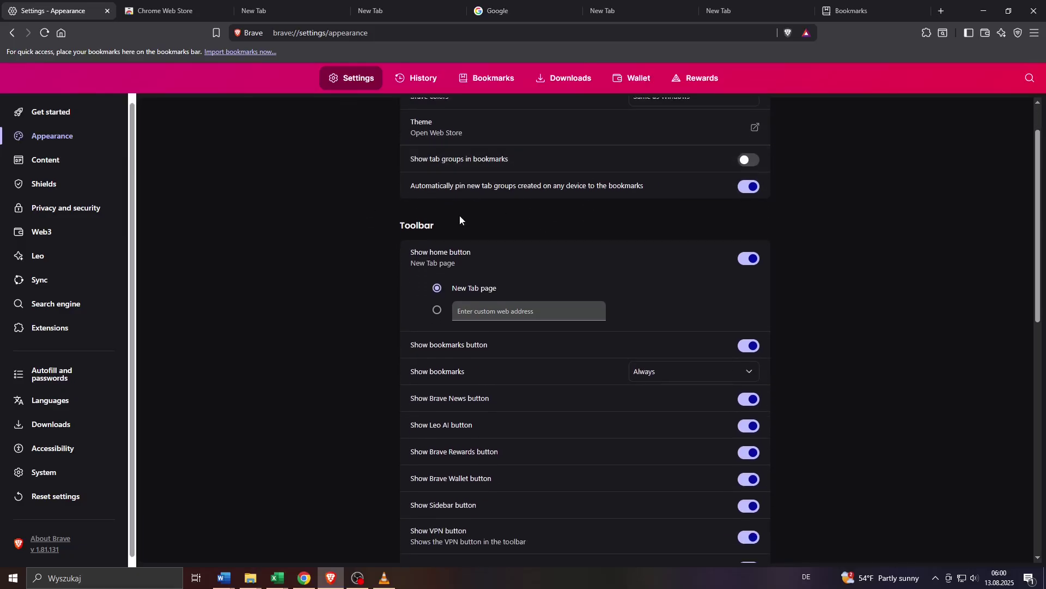
{"action": "scroll", "coordinate": [435, 214], "scroll_direction": "up", "scroll_amount": 1}
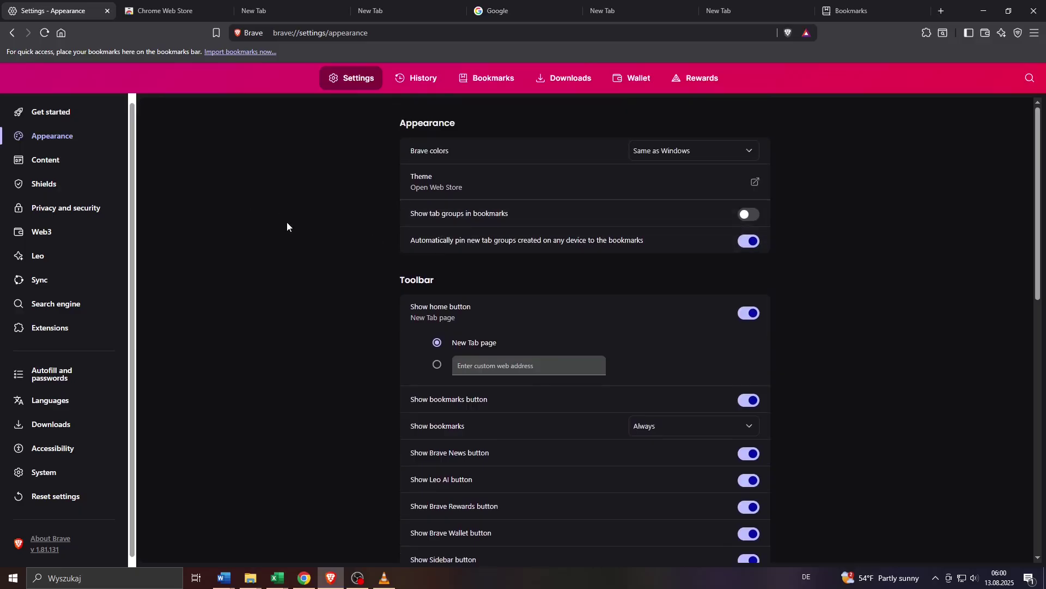
- Add German - Deutsch to the preferred languages in the Languages settings
{"action": "left_click", "coordinate": [42, 404]}
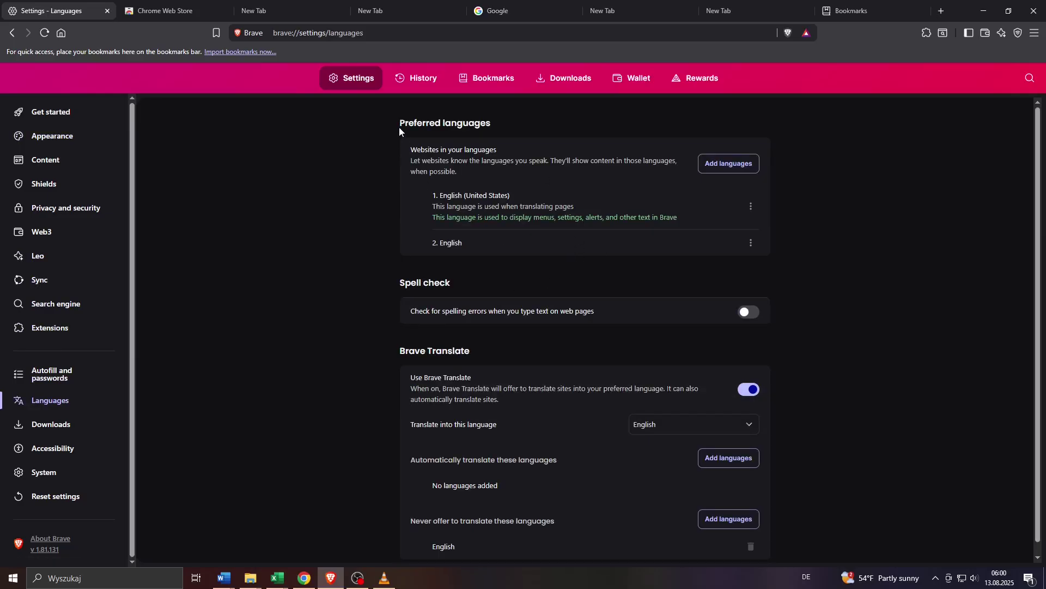
{"action": "left_click_drag", "start_coordinate": [398, 129], "coordinate": [562, 197]}
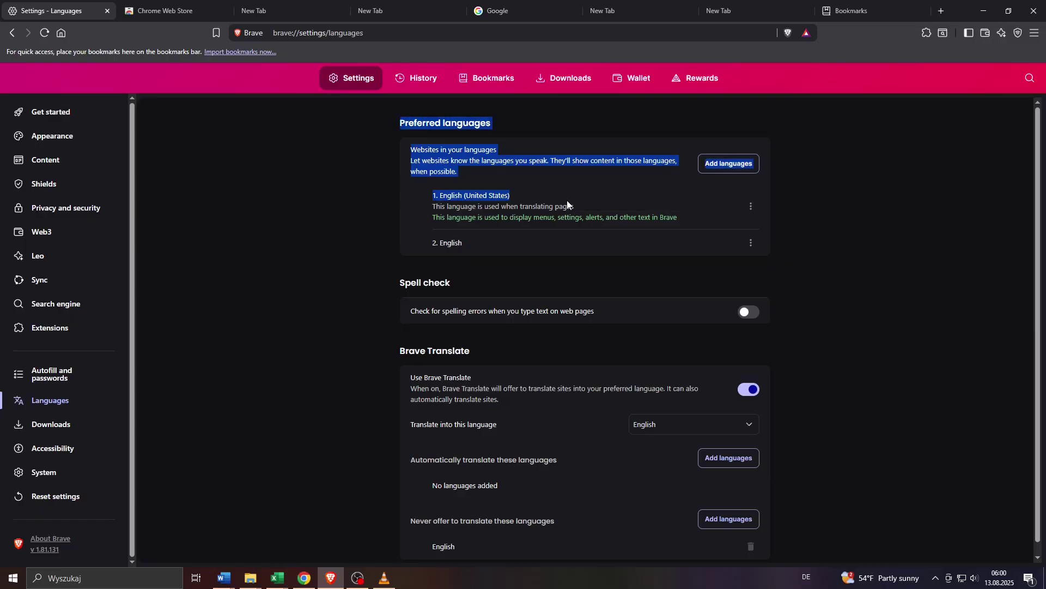
{"action": "left_click_drag", "start_coordinate": [567, 201], "coordinate": [397, 126]}
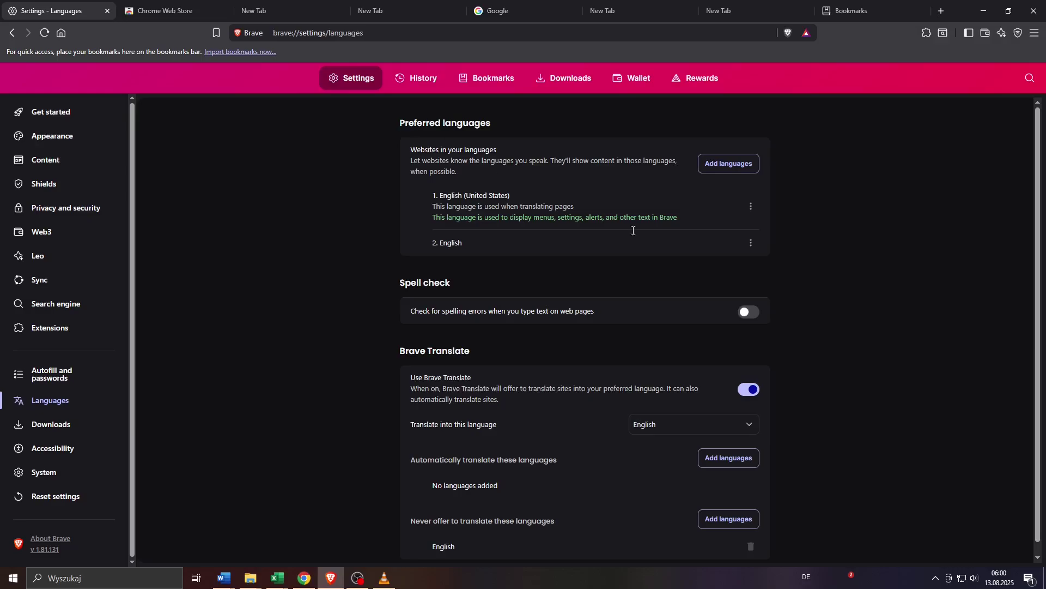
{"action": "left_click", "coordinate": [748, 166]}
{"action": "scroll", "coordinate": [480, 263], "scroll_direction": "down", "scroll_amount": 10}
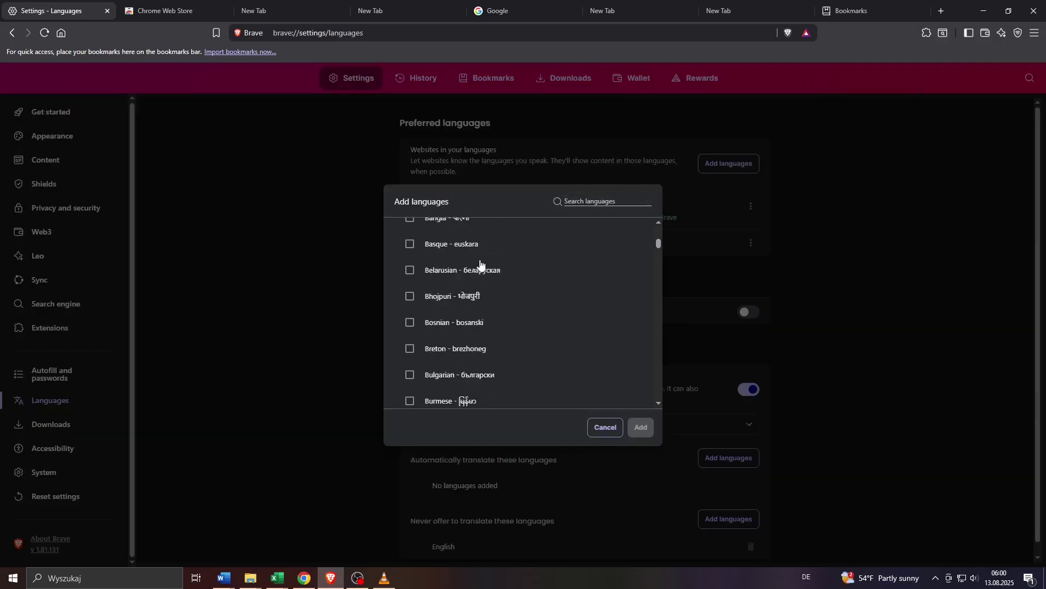
{"action": "scroll", "coordinate": [481, 264], "scroll_direction": "down", "scroll_amount": 7}
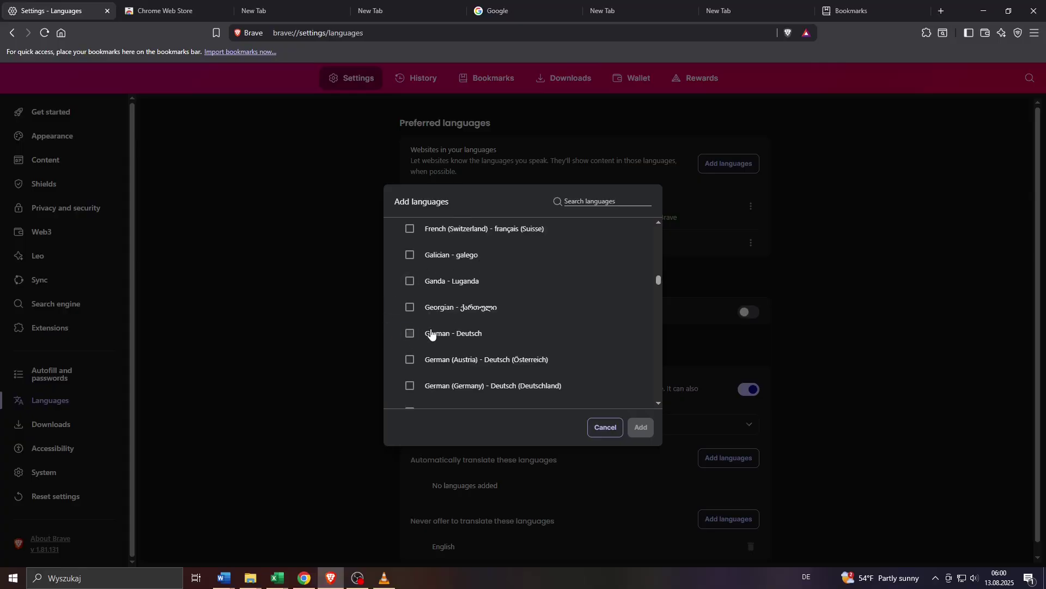
{"action": "left_click", "coordinate": [409, 333]}
{"action": "left_click", "coordinate": [639, 428]}
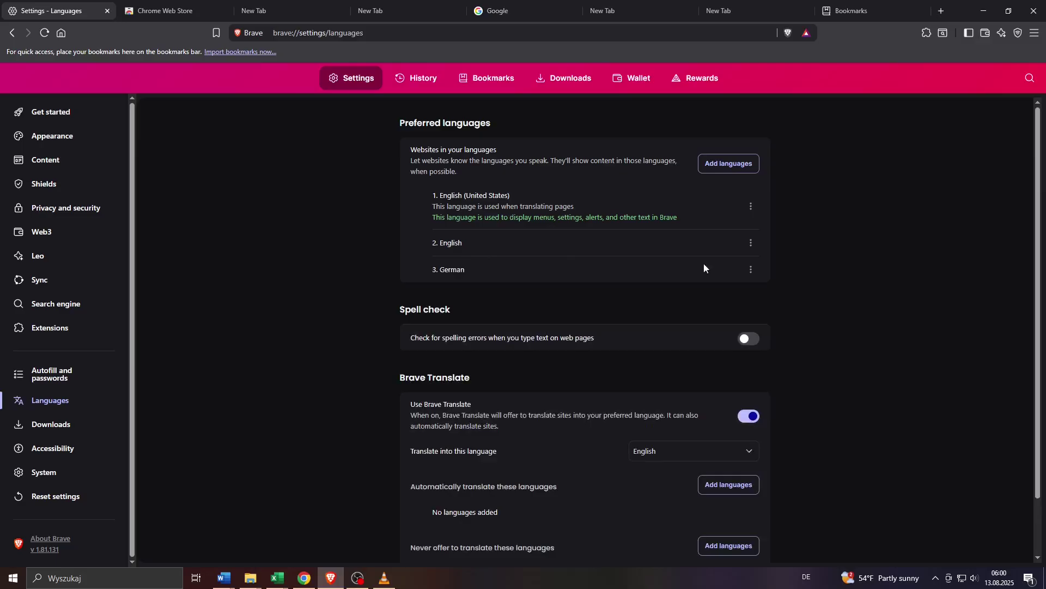
- Move German above English and set German as Brave's display language
{"action": "left_click", "coordinate": [749, 271]}
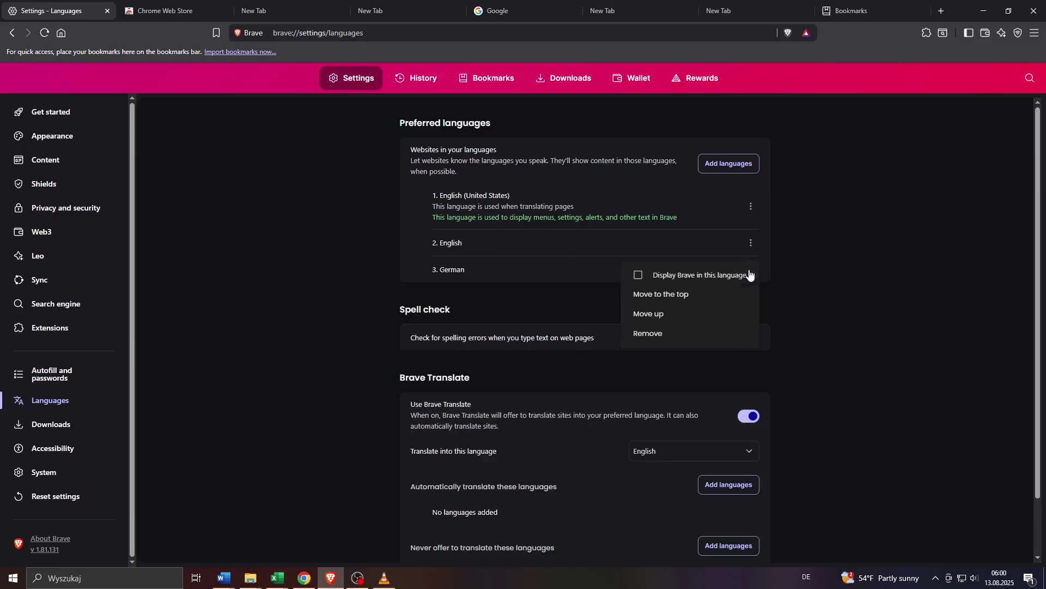
{"action": "left_click", "coordinate": [682, 313]}
{"action": "left_click", "coordinate": [749, 243]}
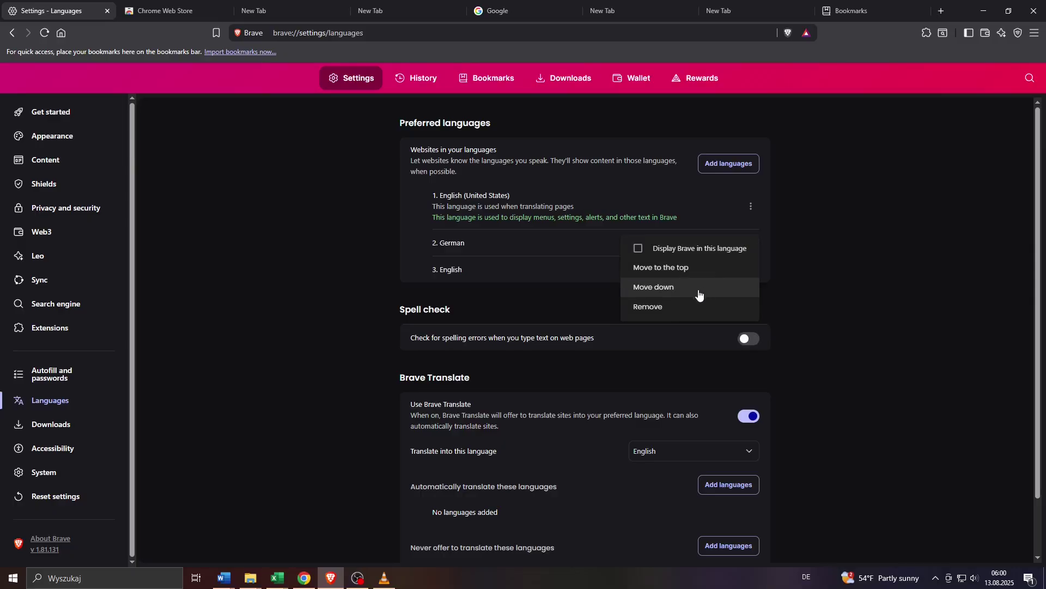
{"action": "left_click", "coordinate": [695, 287]}
{"action": "left_click", "coordinate": [751, 243]}
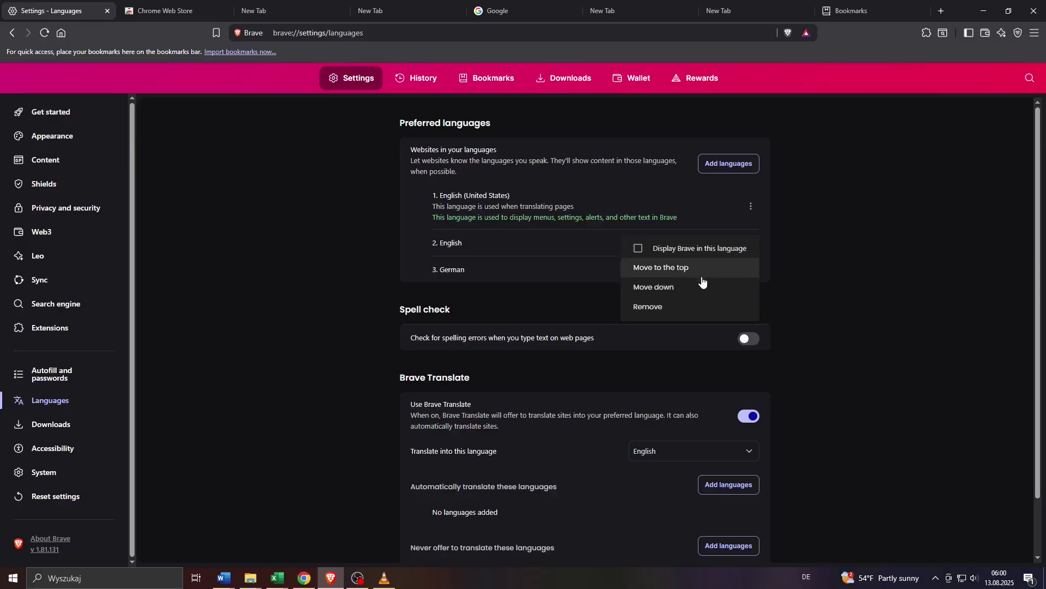
{"action": "left_click", "coordinate": [694, 286]}
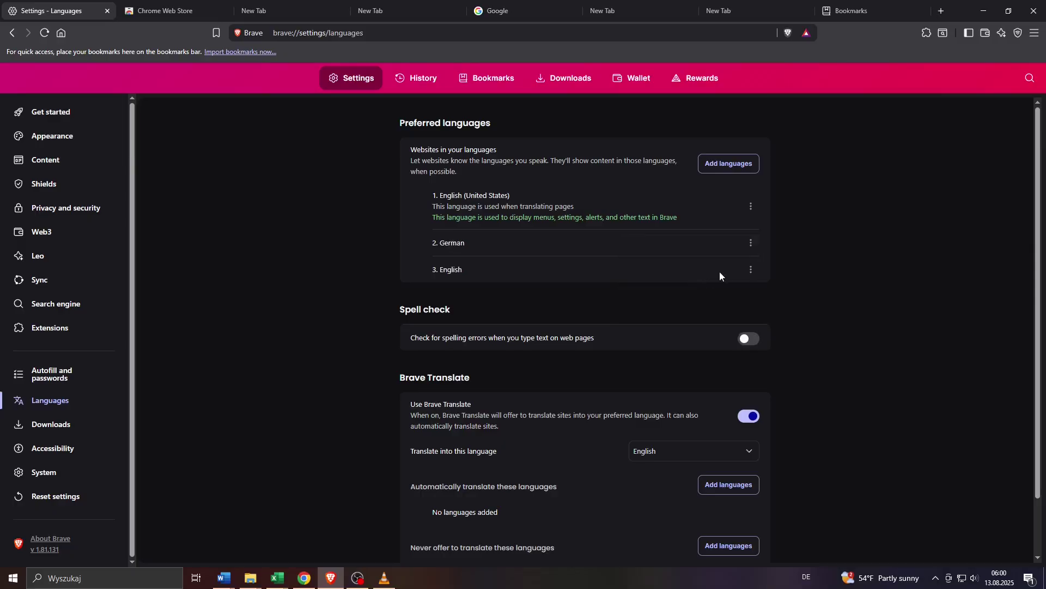
{"action": "left_click", "coordinate": [751, 243]}
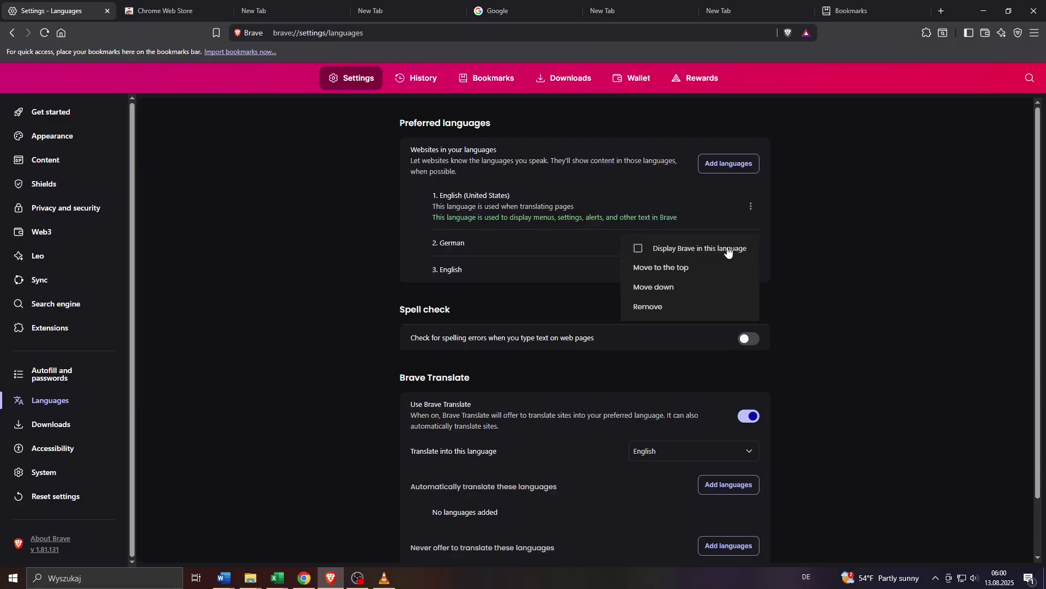
{"action": "left_click", "coordinate": [728, 250]}
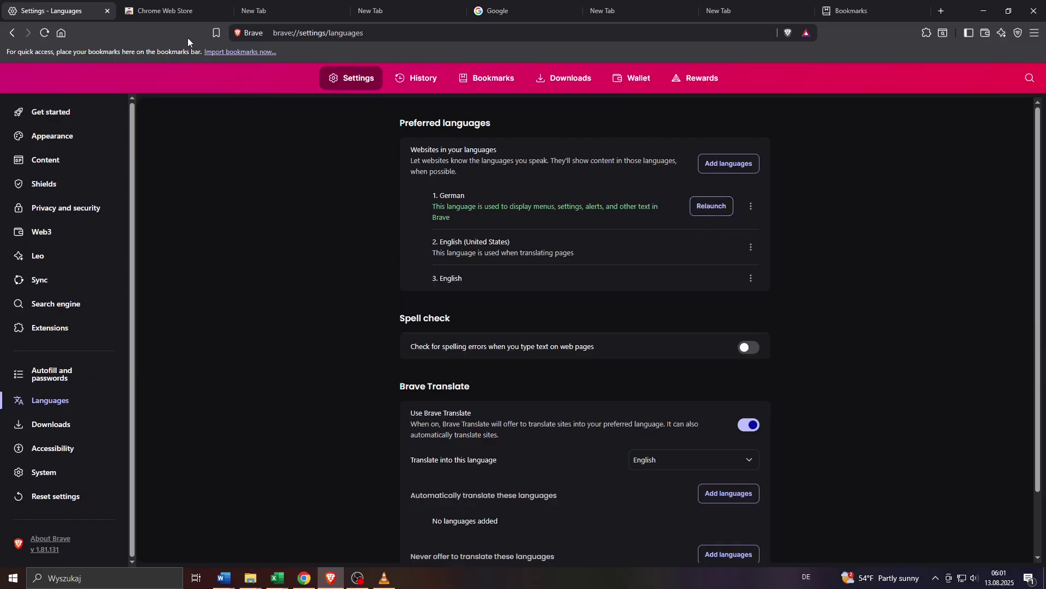
- Switch from Settings to the New Tab page with the lighthouse background
{"action": "left_click", "coordinate": [311, 10]}
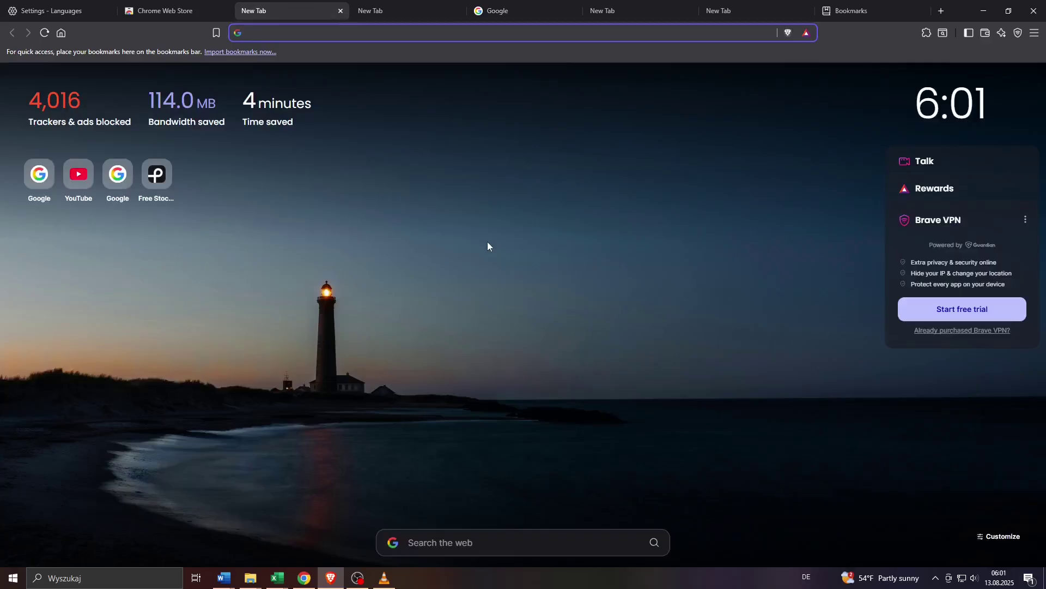